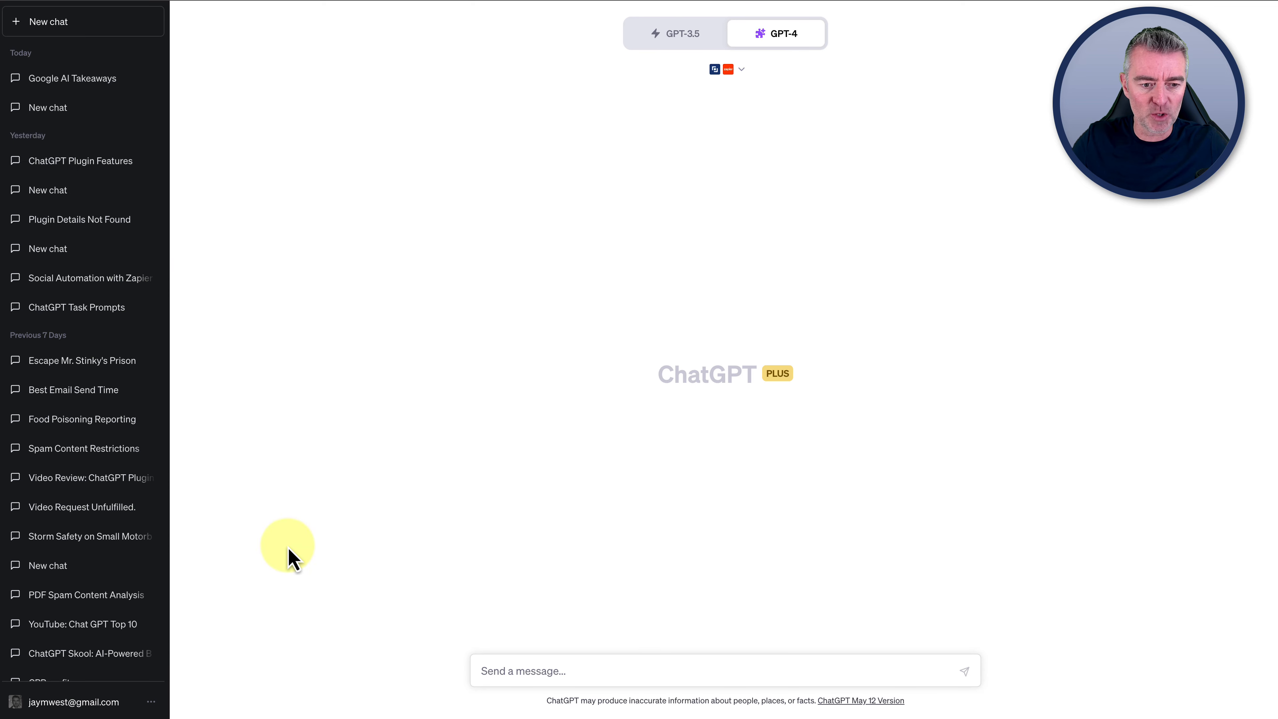
Step: Open the beta features settings and check that Plugins is switched on
{"action": "left_click", "coordinate": [151, 703]}
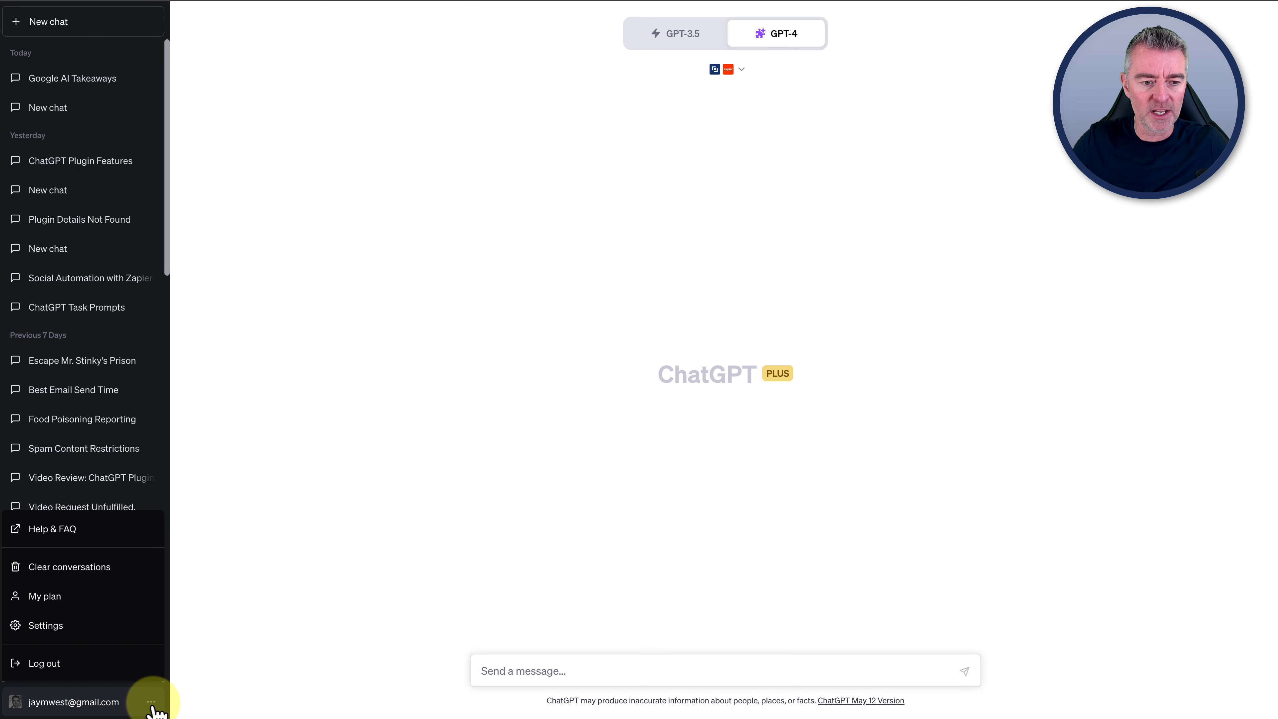
{"action": "left_click", "coordinate": [45, 629]}
{"action": "left_click", "coordinate": [457, 321]}
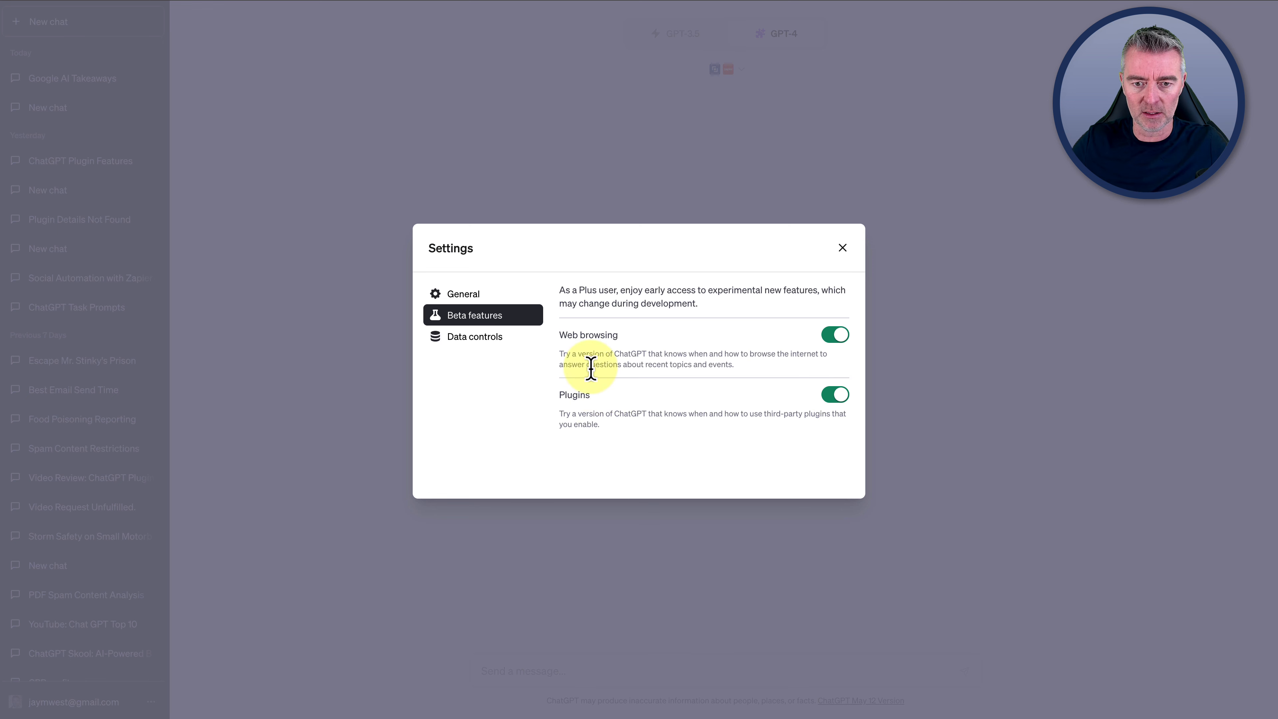
{"action": "double_click", "coordinate": [560, 395]}
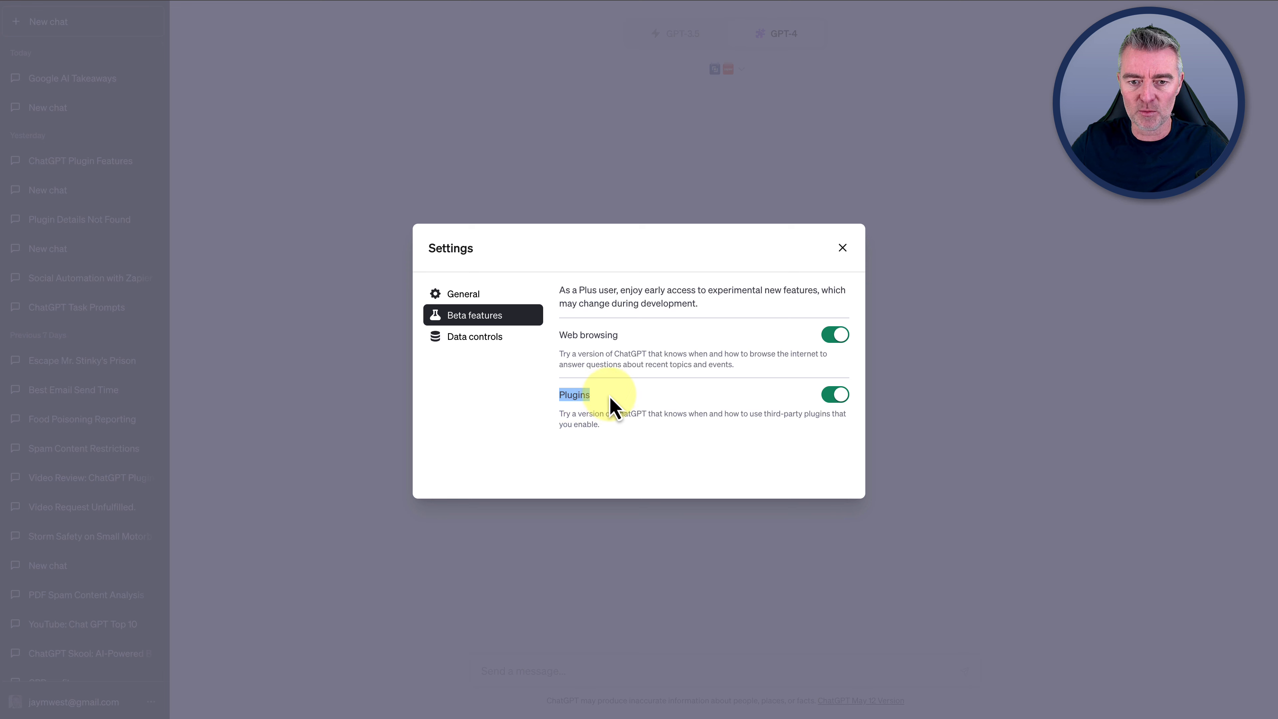
{"action": "left_click", "coordinate": [946, 383]}
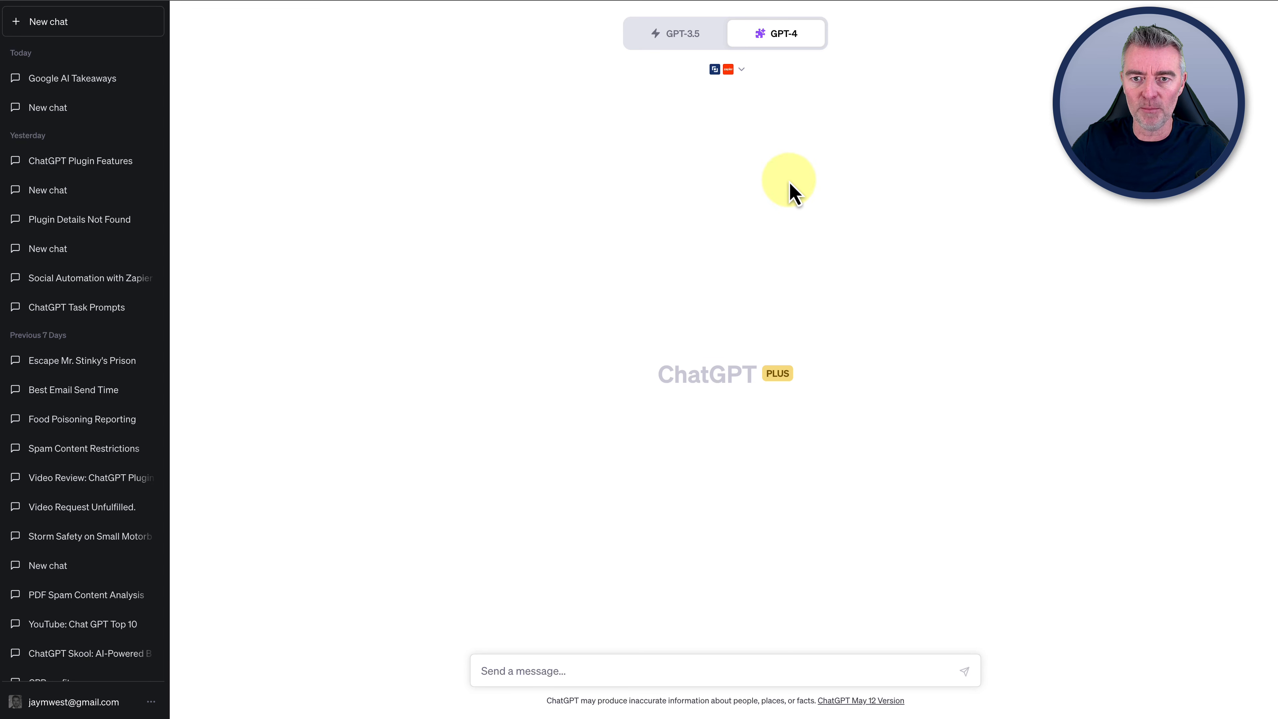
Step: Open the plugin store from the GPT-4 plugin list and look at the Zapier plugin
{"action": "left_click", "coordinate": [742, 69]}
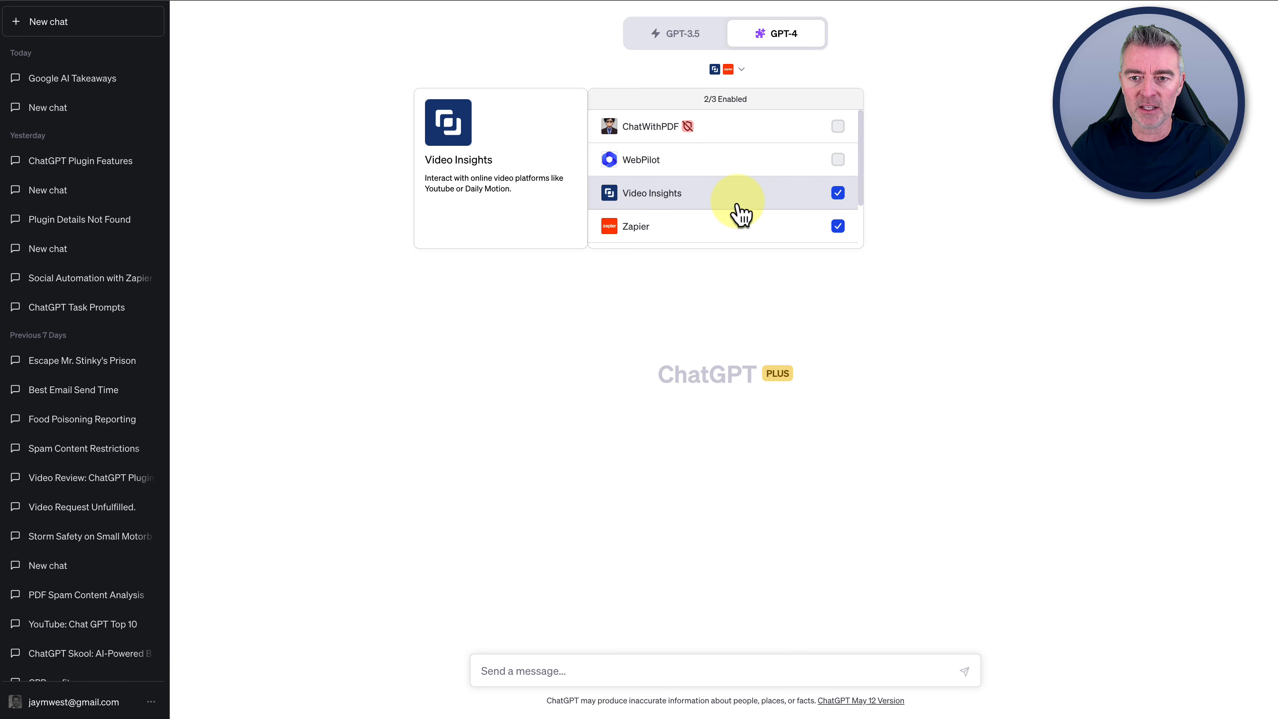
{"action": "scroll", "coordinate": [736, 212], "scroll_direction": "down", "scroll_amount": 2}
{"action": "left_click", "coordinate": [653, 232]}
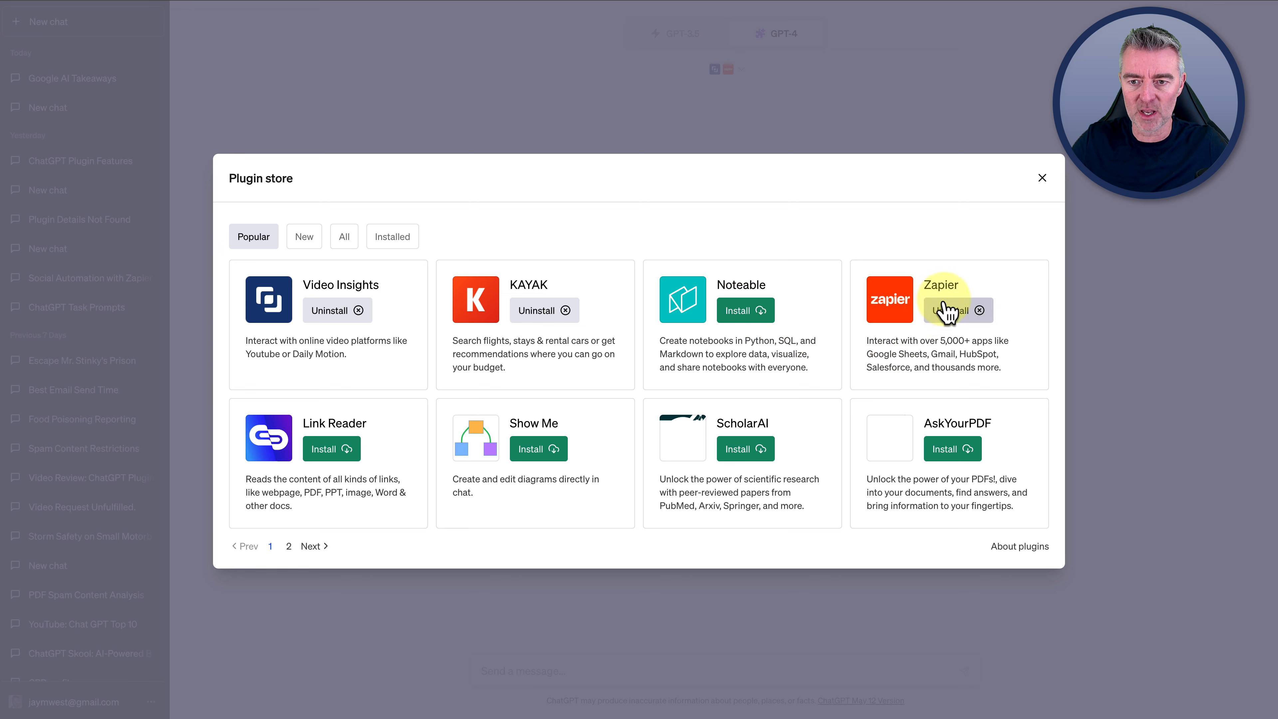
{"action": "left_click", "coordinate": [1043, 179]}
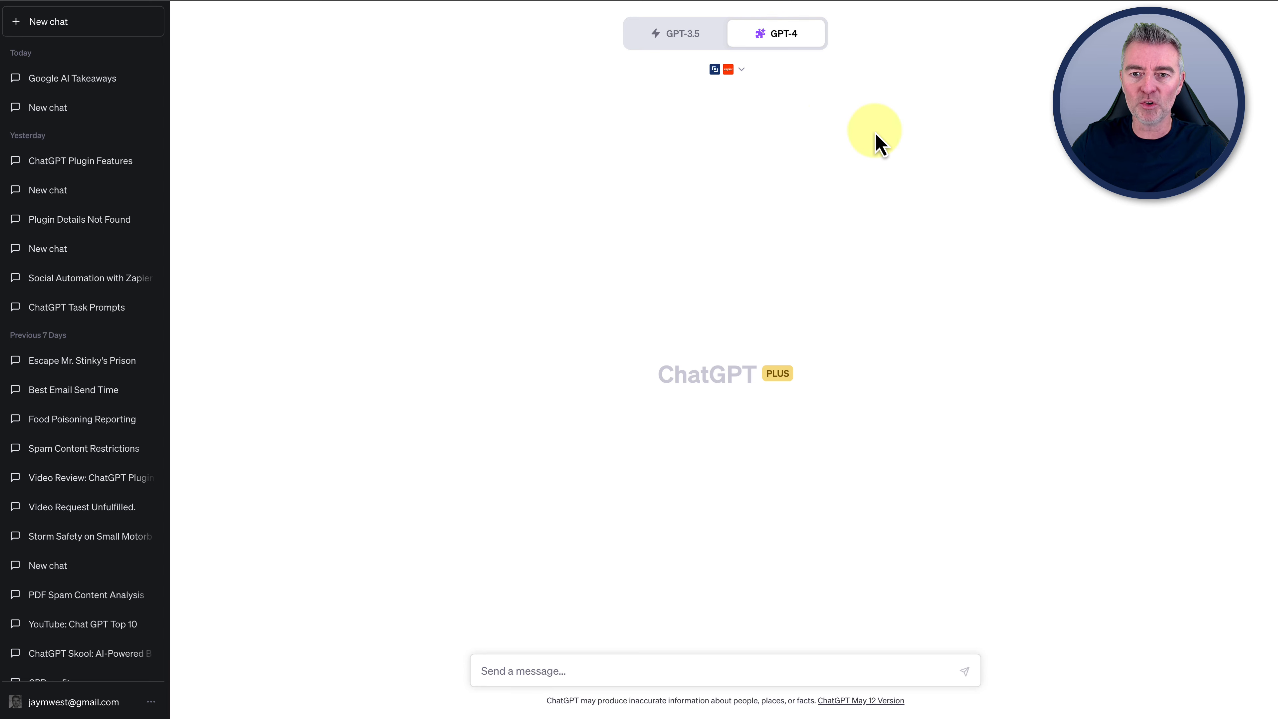
Step: Review which installed plugins are enabled for the chat, including Video Insights and Zapier
{"action": "left_click", "coordinate": [735, 71]}
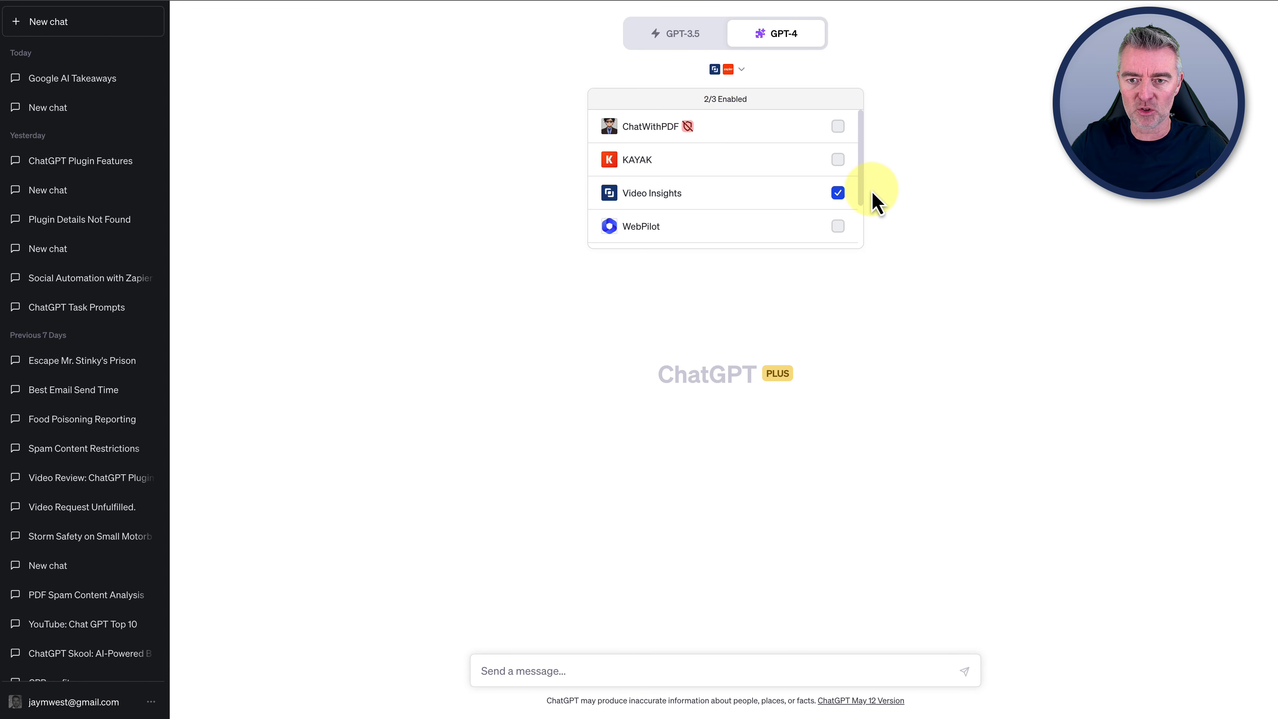
{"action": "scroll", "coordinate": [726, 219], "scroll_direction": "down", "scroll_amount": 2}
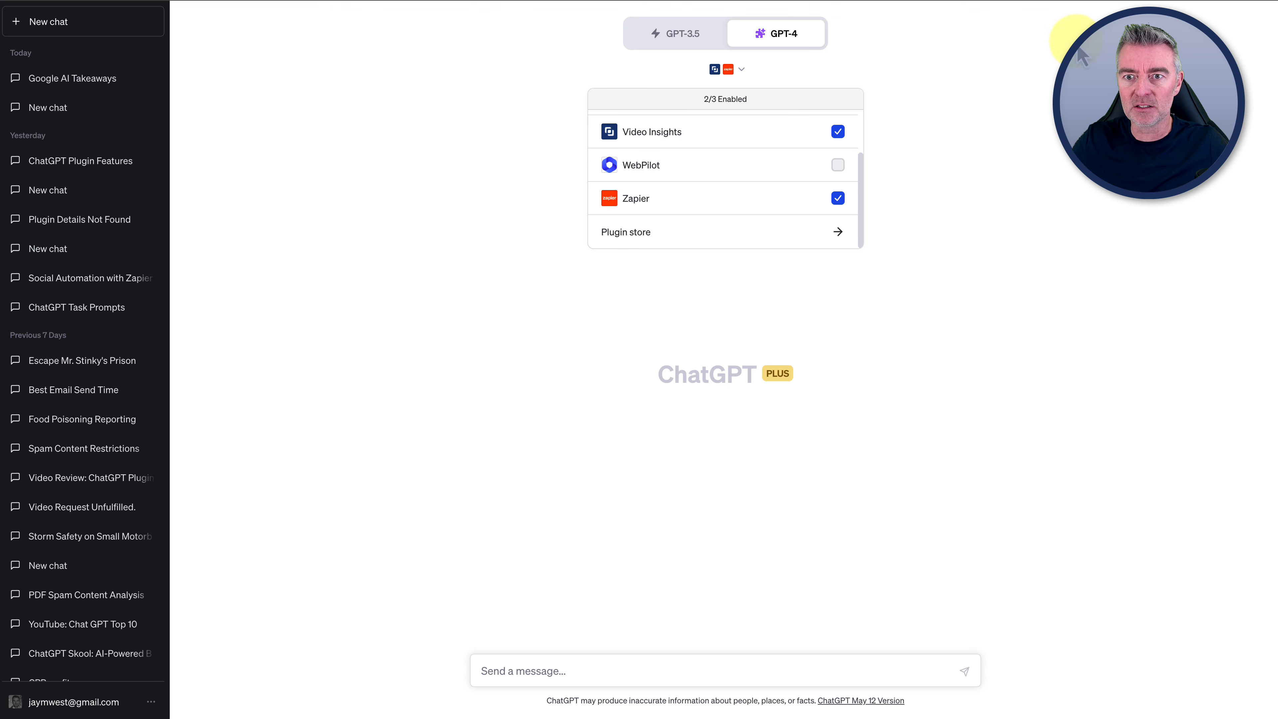
{"action": "left_click", "coordinate": [973, 120]}
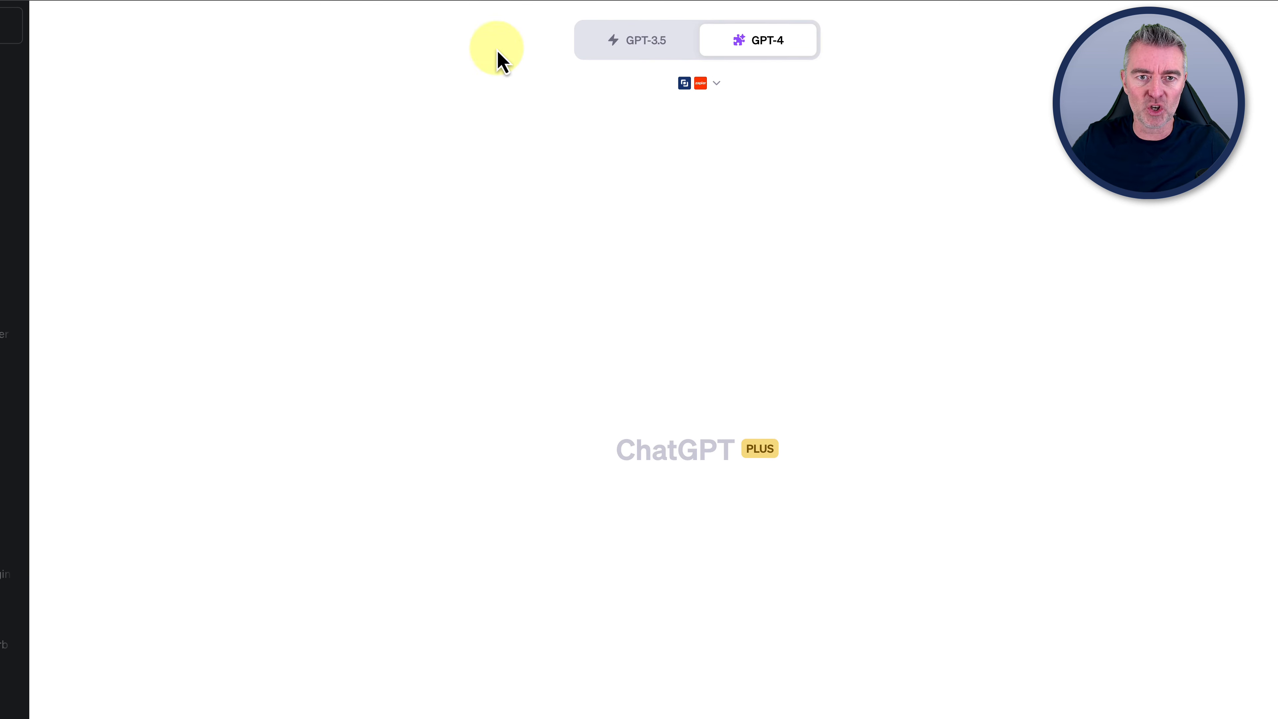
Step: Switch to the YouTube channel page and copy the share link of the "Key AI Takeaways from Google I/O 2023" video
{"action": "left_click", "coordinate": [453, 1]}
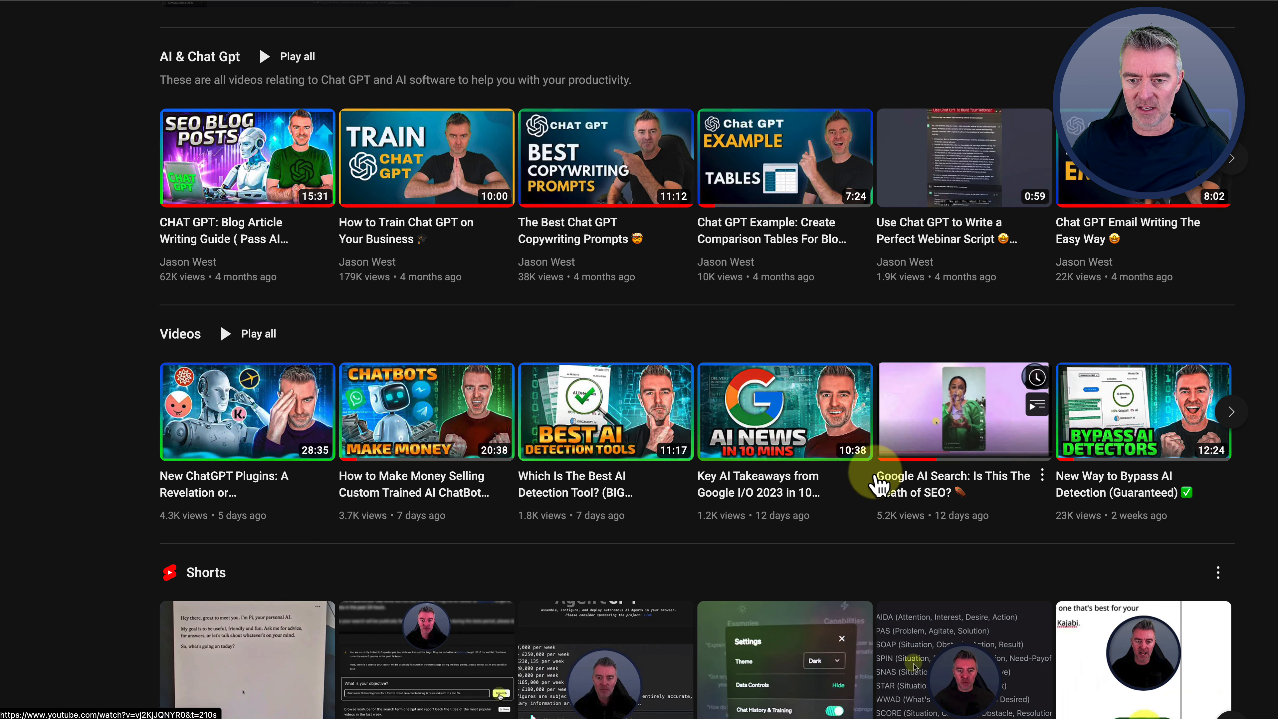
{"action": "left_click", "coordinate": [863, 474]}
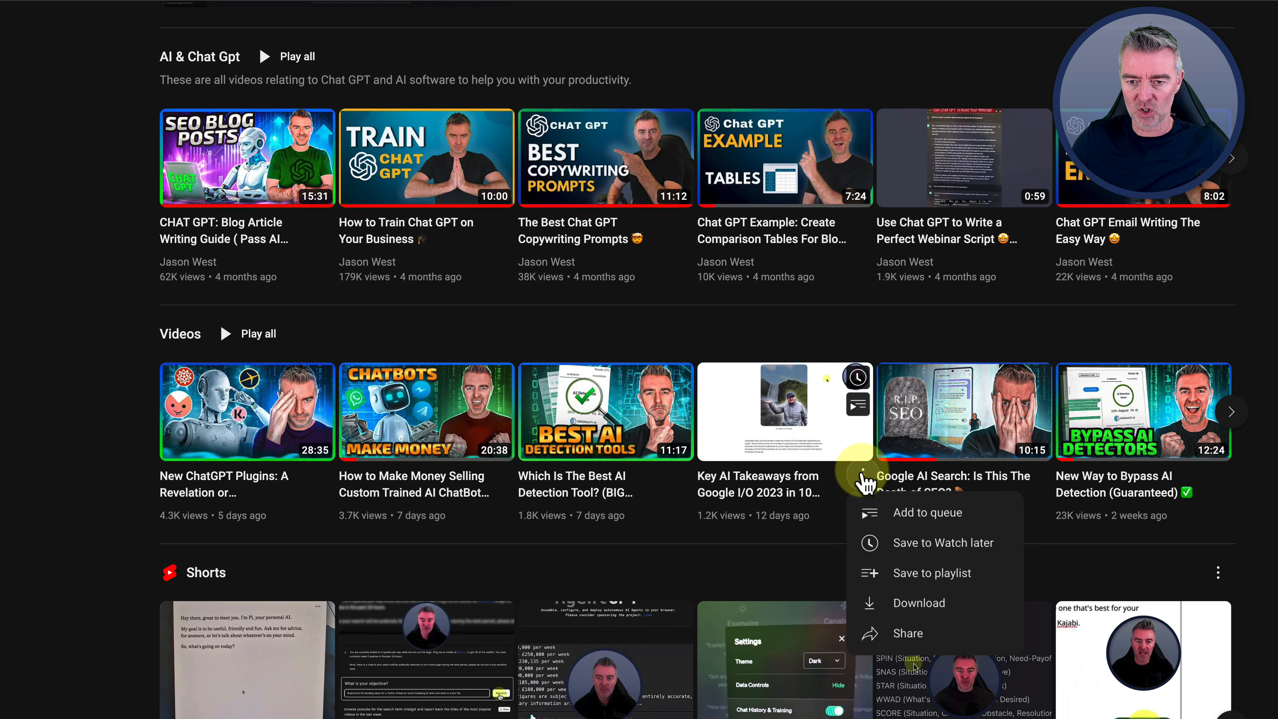
{"action": "left_click", "coordinate": [913, 632]}
{"action": "left_click", "coordinate": [760, 426]}
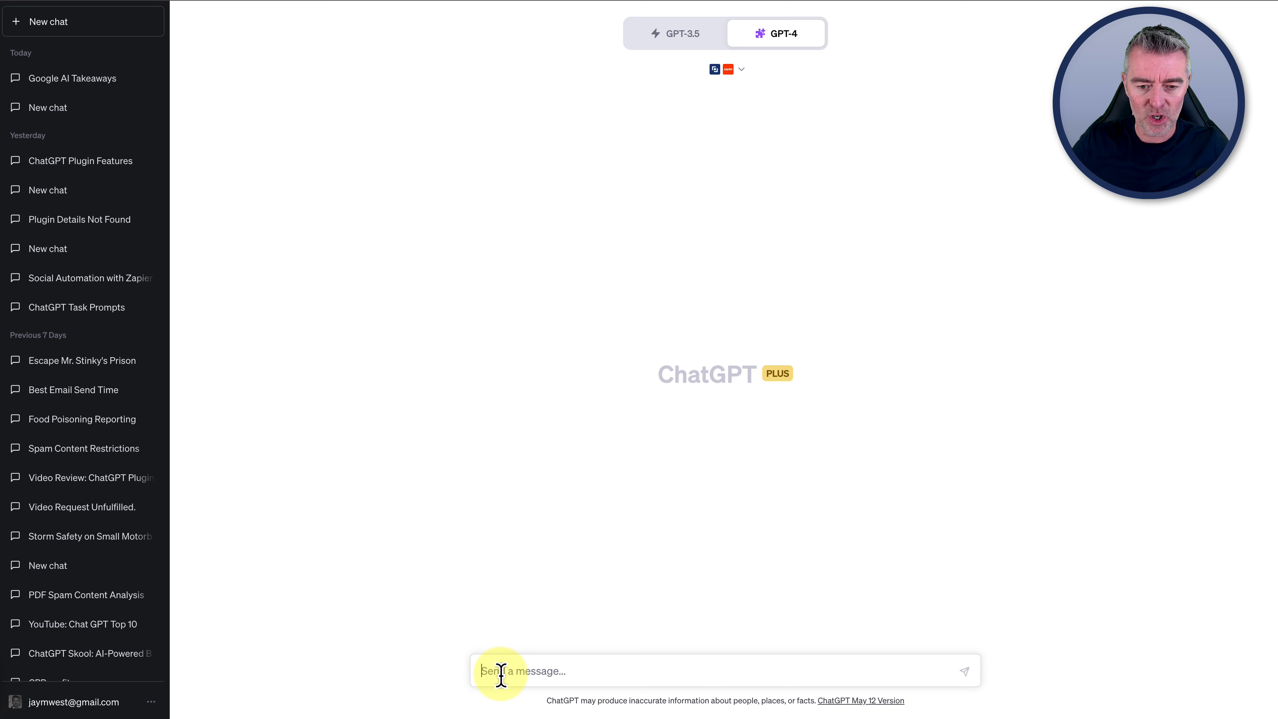
Step: Ask ChatGPT to create 10 useful and engaging tweets with emojis in hashtags from the copied YouTube link and post them in a multi step zap
{"action": "type", "text": "Canva"}
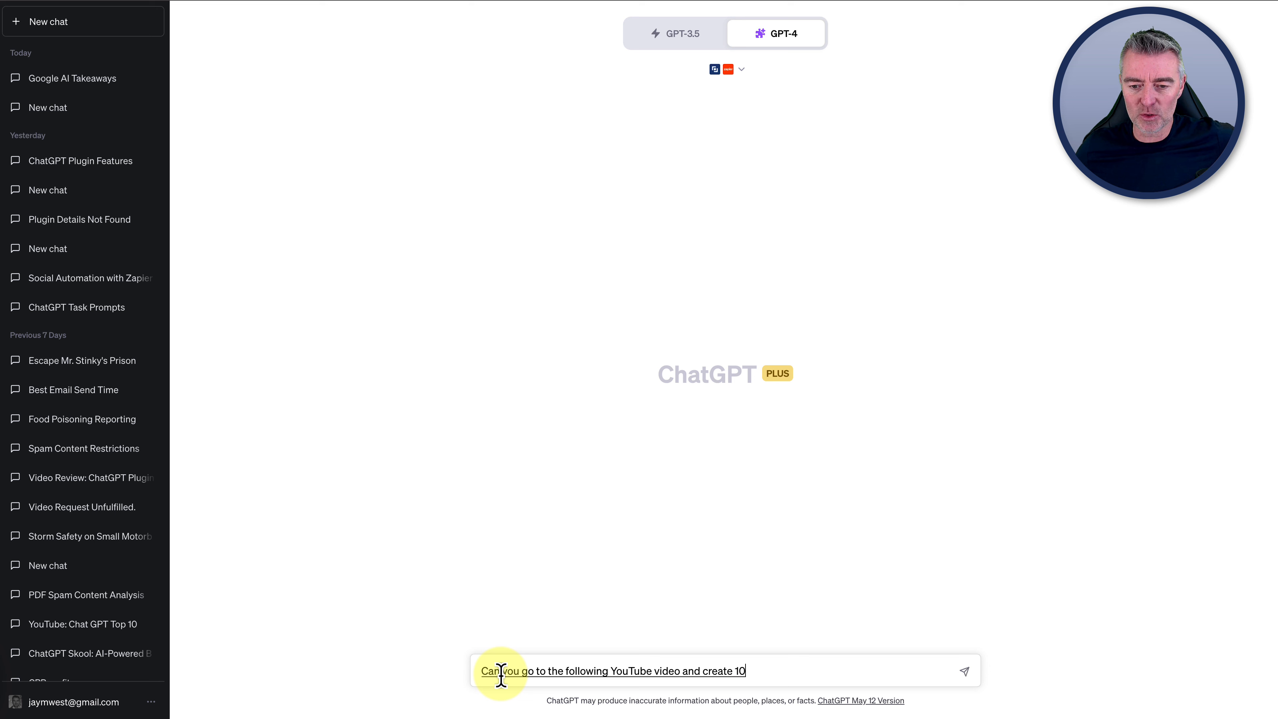
{"action": "type", "text": "useful and engaging tweets with emojis on"}
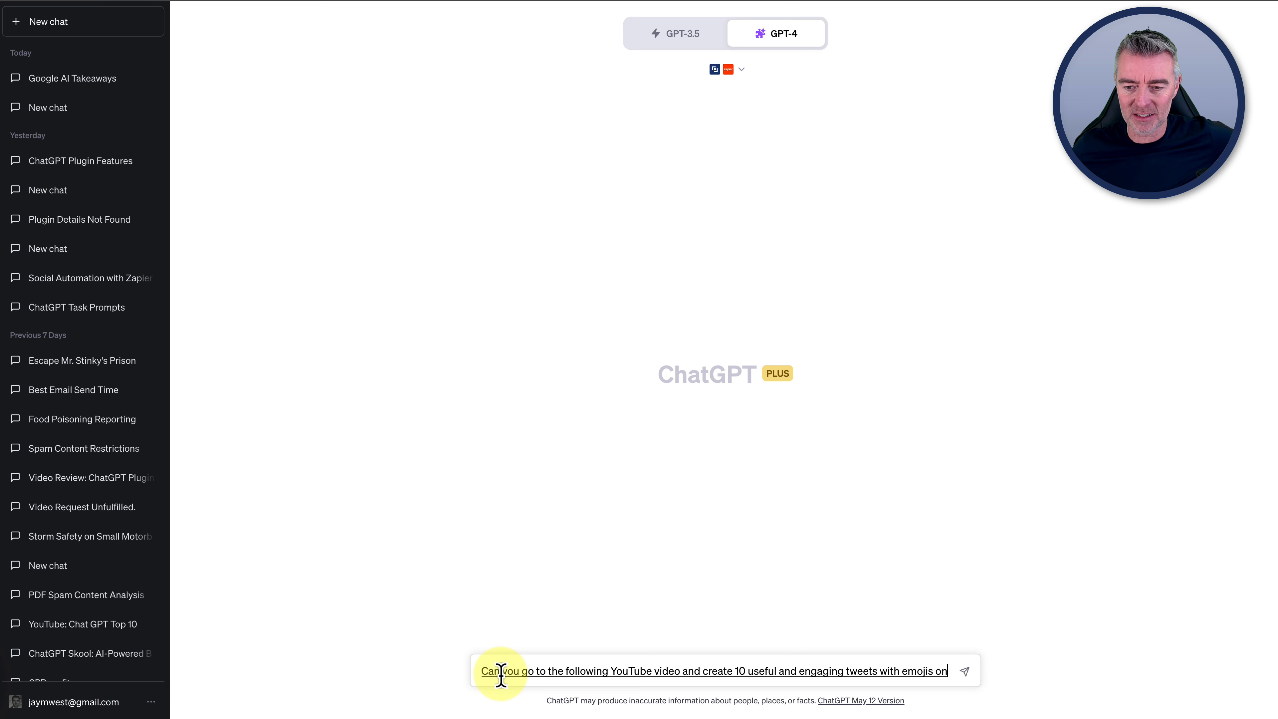
{"action": "key", "text": "BackSpace"}
{"action": "key", "text": "BackSpace"}
{"action": "type", "text": "in hashtags"}
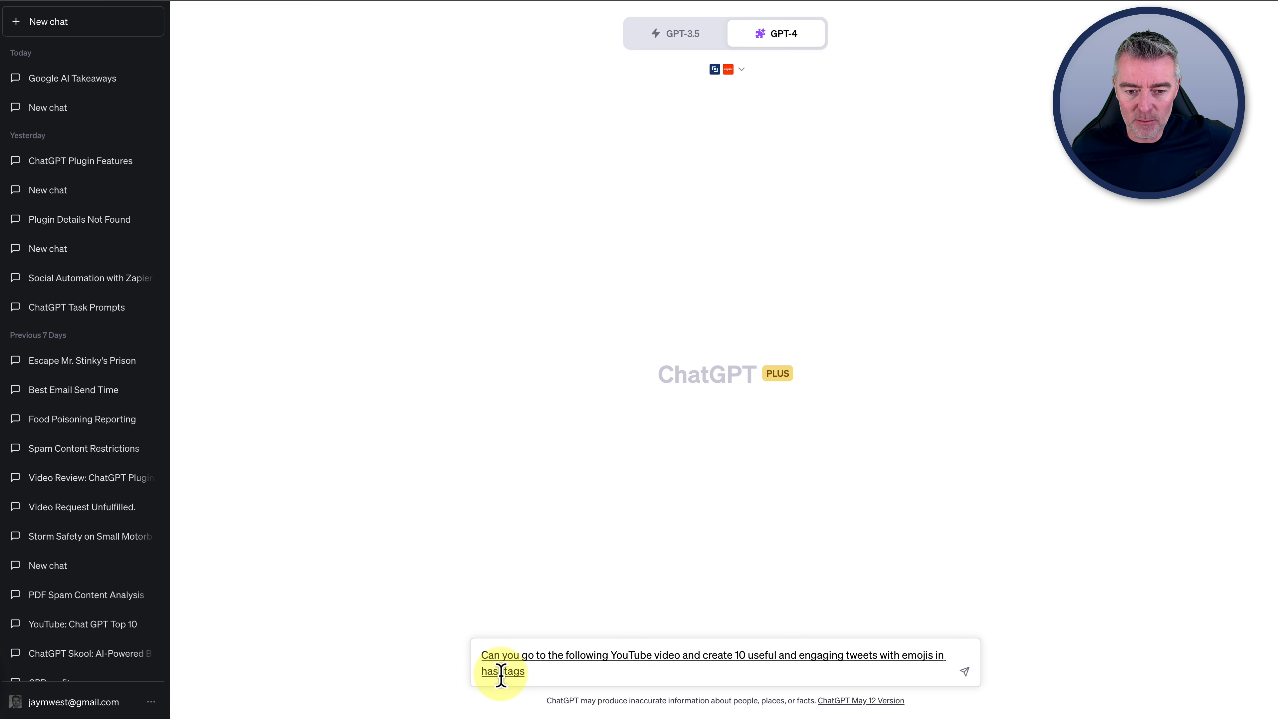
{"action": "type", "text": ", and then post them out in a multi step zap"}
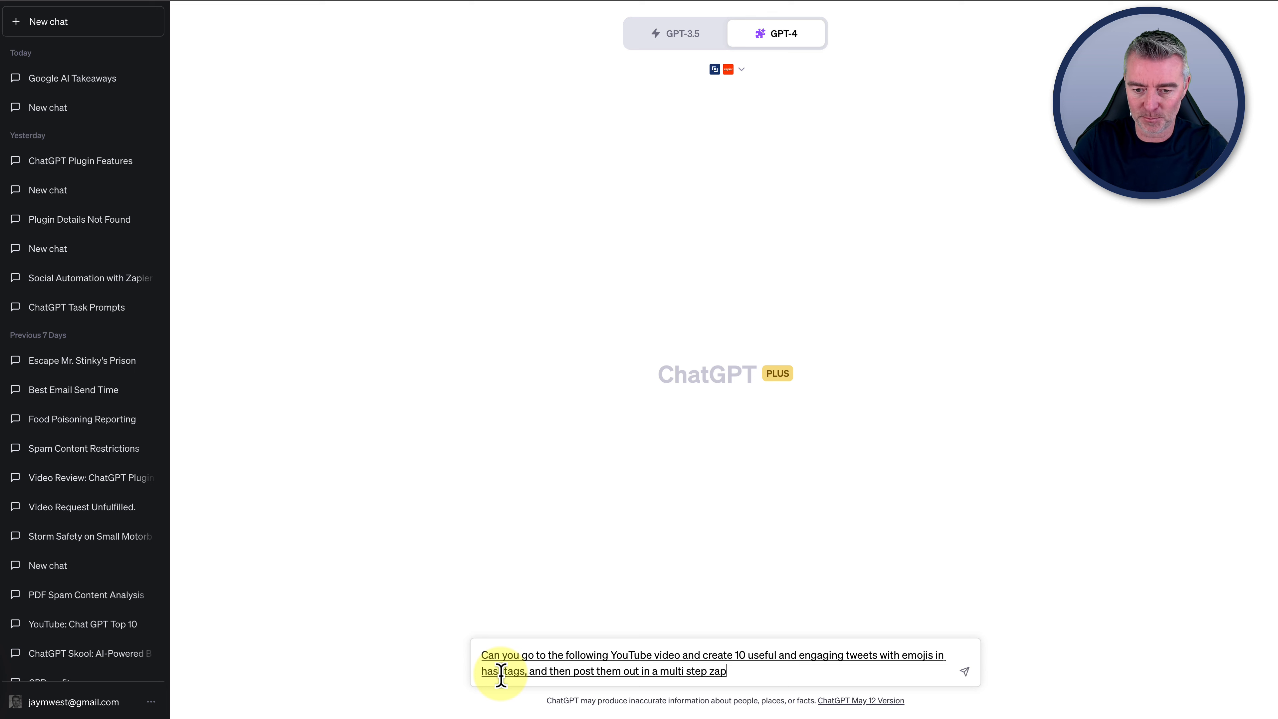
{"action": "type", "text": ":"}
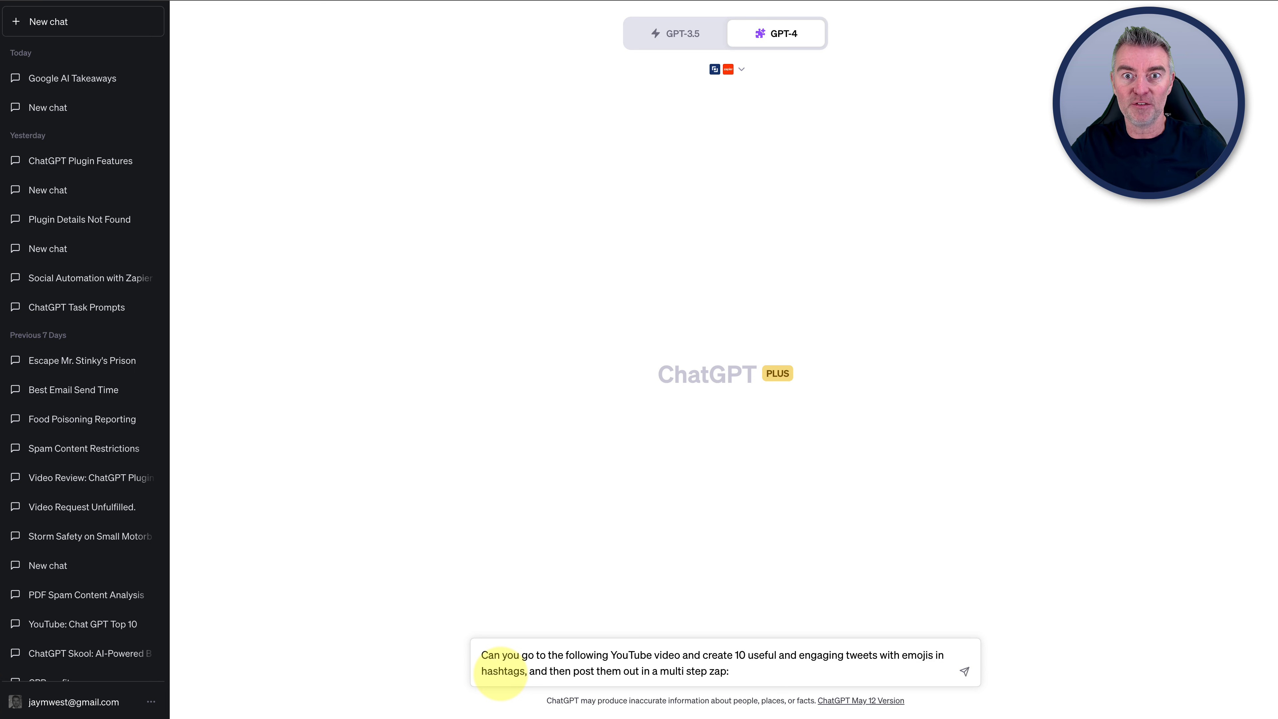
{"action": "key", "text": "ctrl+v"}
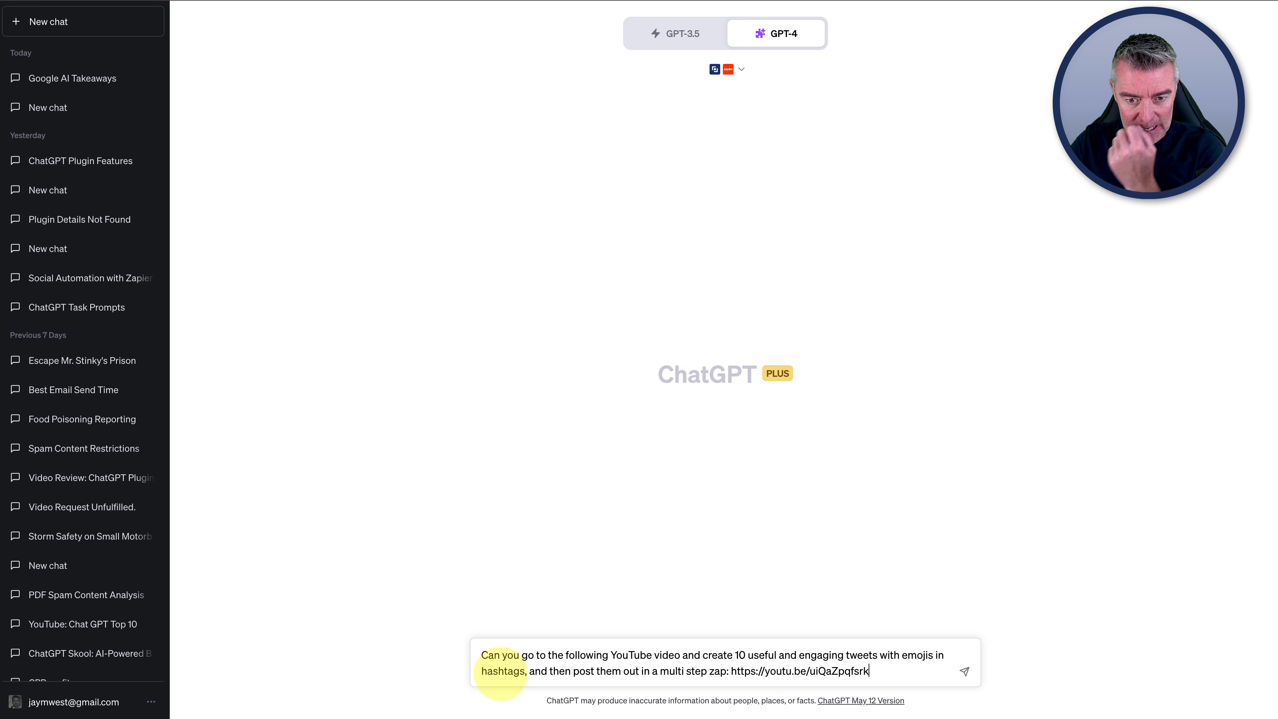
{"action": "key", "text": "Return"}
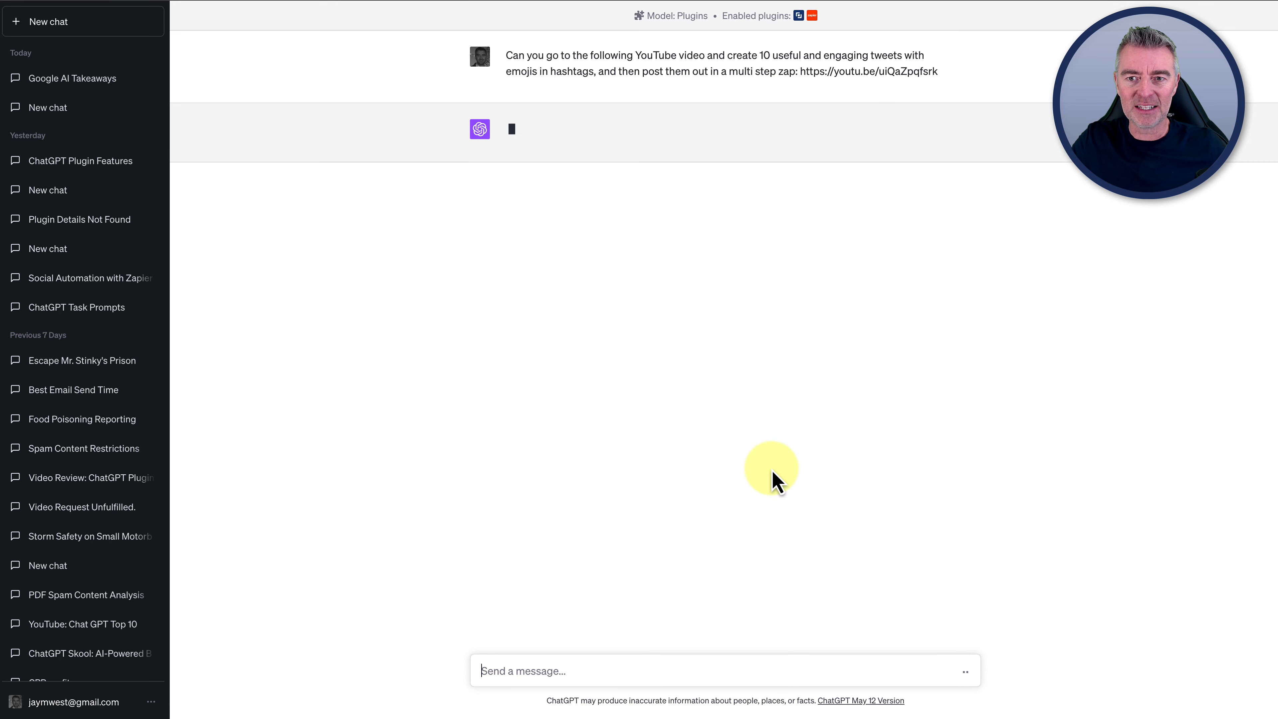
Step: Expand the Zapier call details under the ten tweets and examine the request and response
{"action": "scroll", "coordinate": [773, 471], "scroll_direction": "up", "scroll_amount": 3}
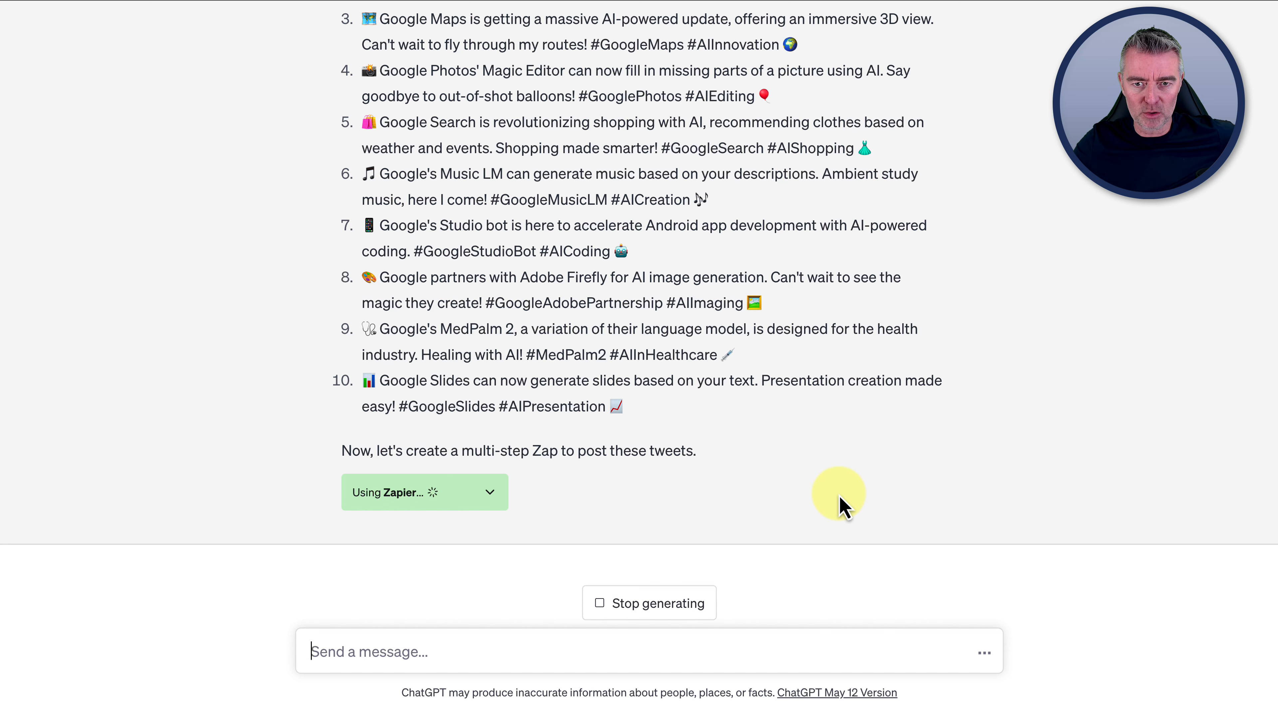
{"action": "left_click", "coordinate": [491, 498]}
{"action": "scroll", "coordinate": [588, 158], "scroll_direction": "up", "scroll_amount": 10}
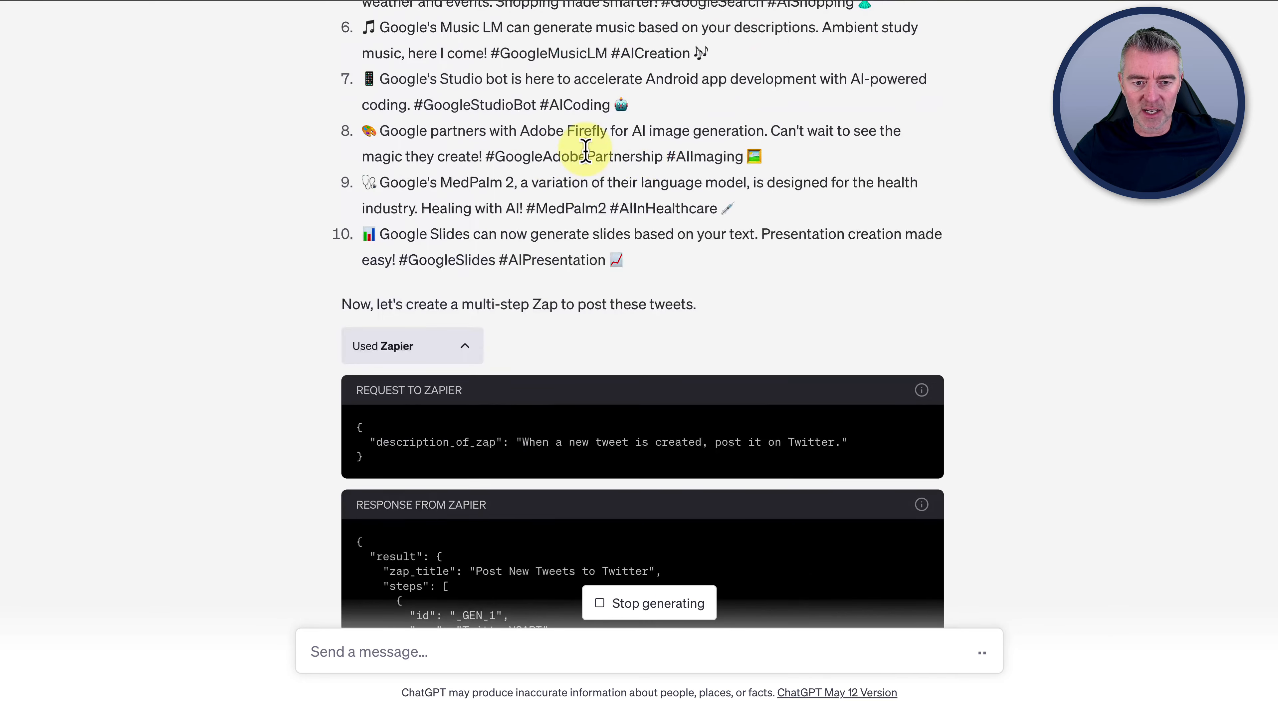
{"action": "scroll", "coordinate": [589, 158], "scroll_direction": "down", "scroll_amount": 3}
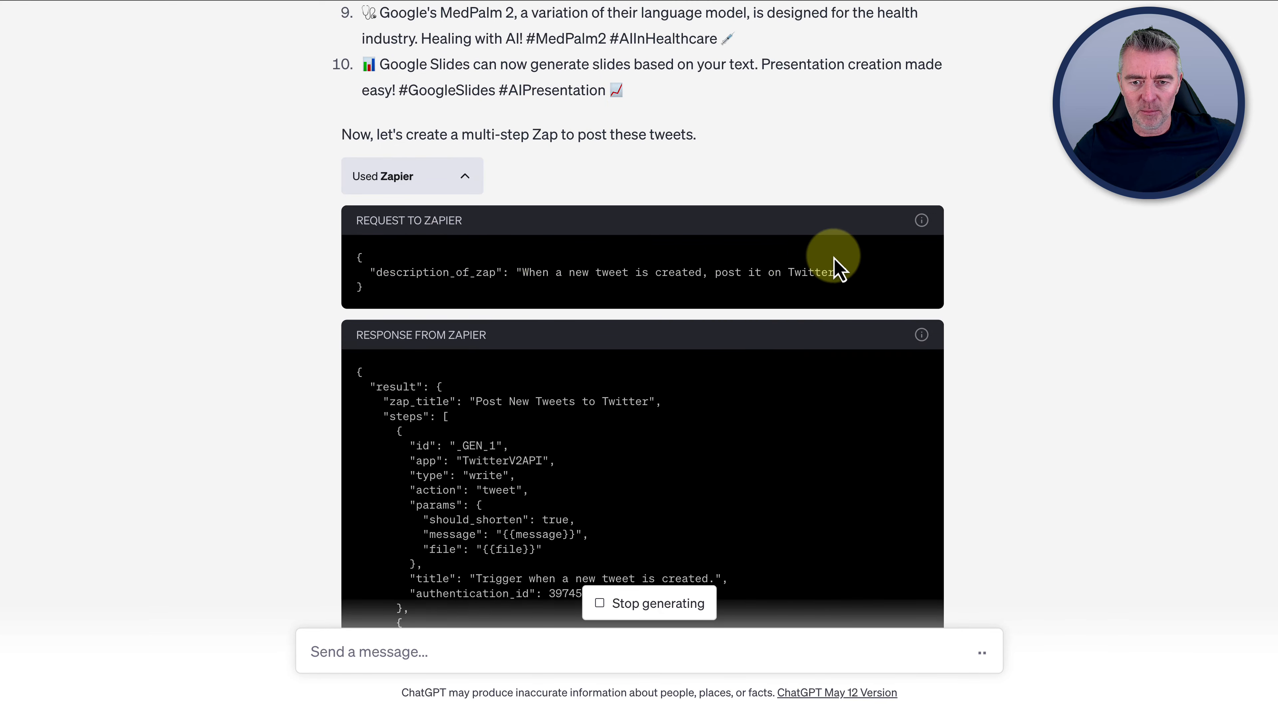
{"action": "scroll", "coordinate": [778, 431], "scroll_direction": "down", "scroll_amount": 5}
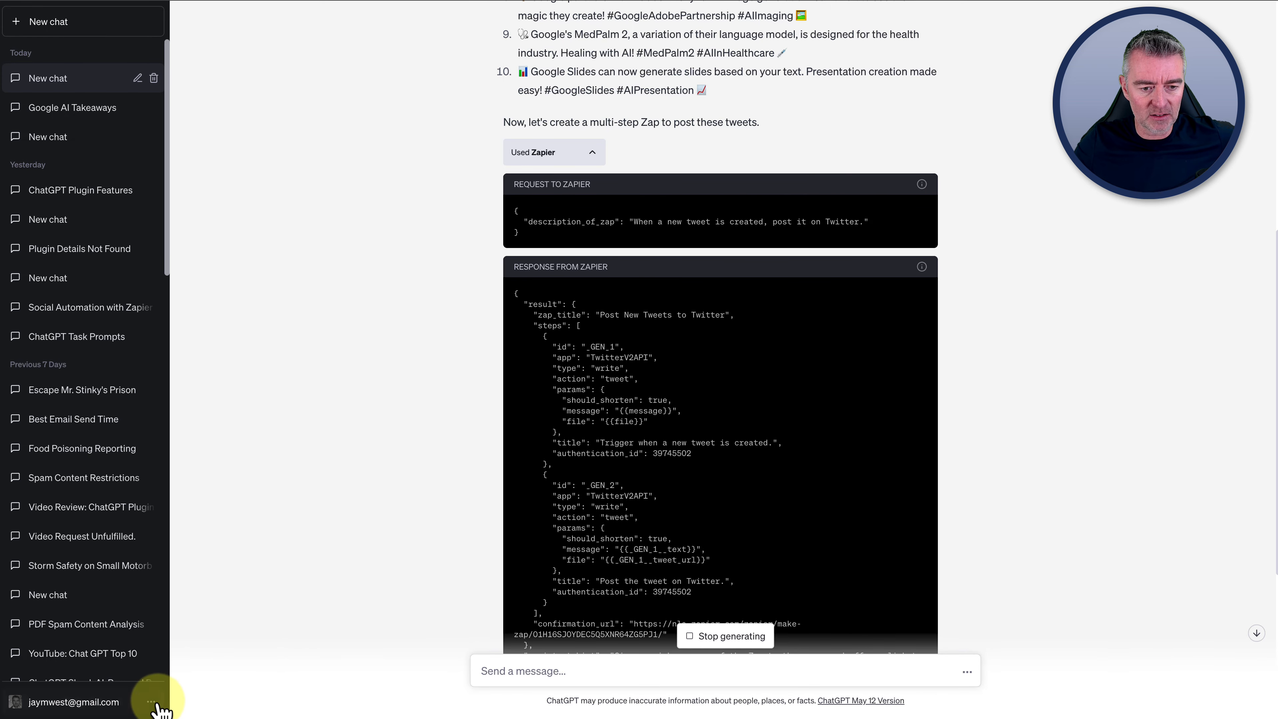
Step: View the two factor authentication option in the data controls settings, and close the settings
{"action": "left_click", "coordinate": [154, 704]}
{"action": "left_click", "coordinate": [45, 630]}
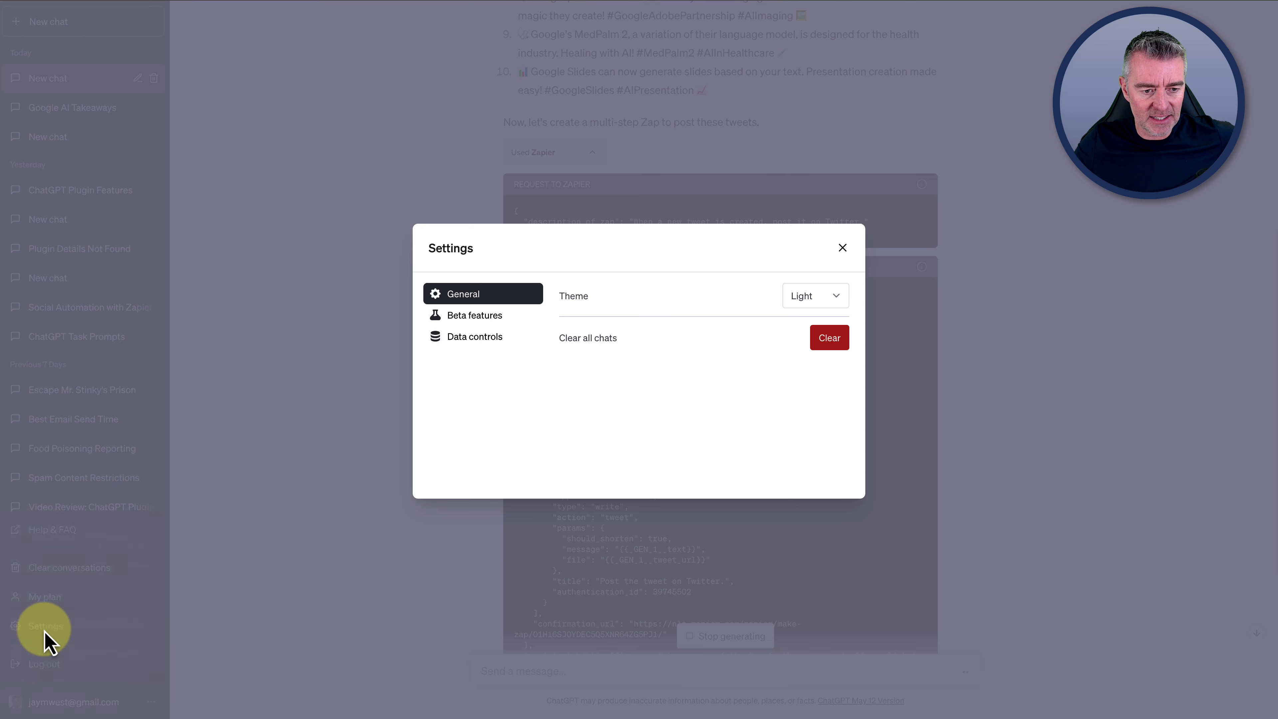
{"action": "left_click", "coordinate": [476, 343]}
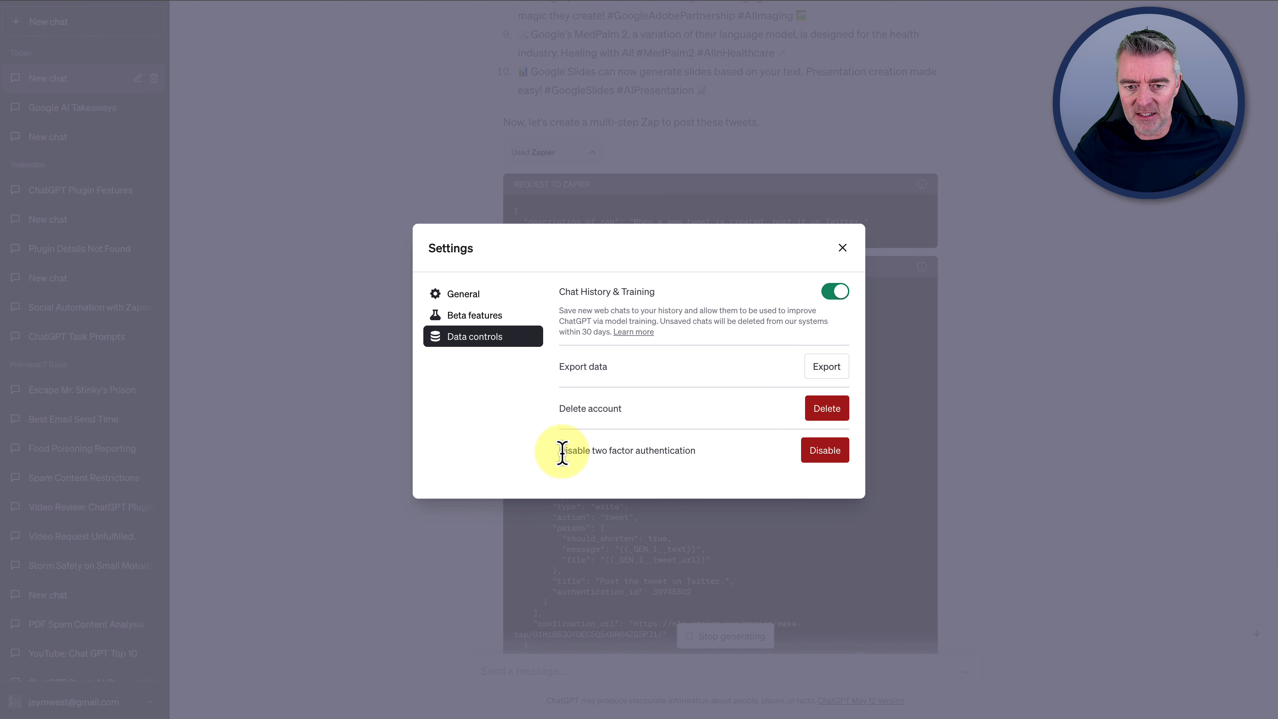
{"action": "left_click_drag", "start_coordinate": [562, 453], "coordinate": [715, 461]}
{"action": "left_click", "coordinate": [714, 453]}
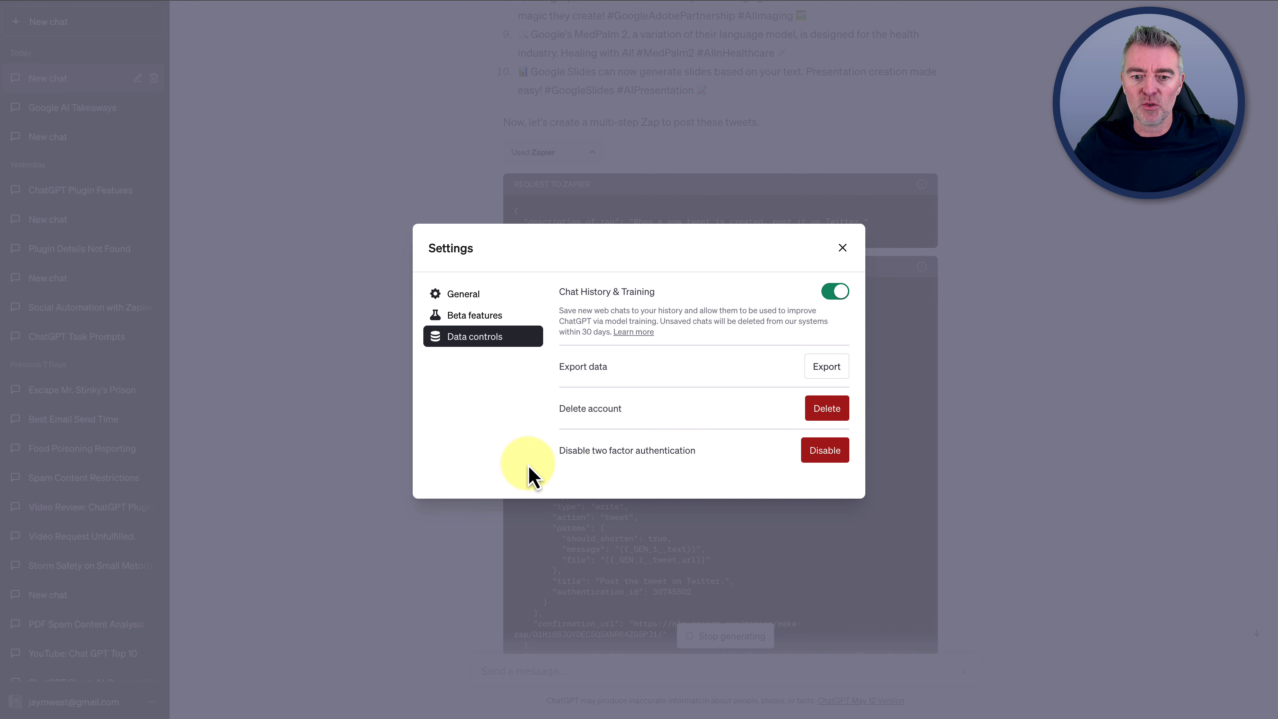
{"action": "left_click", "coordinate": [843, 249]}
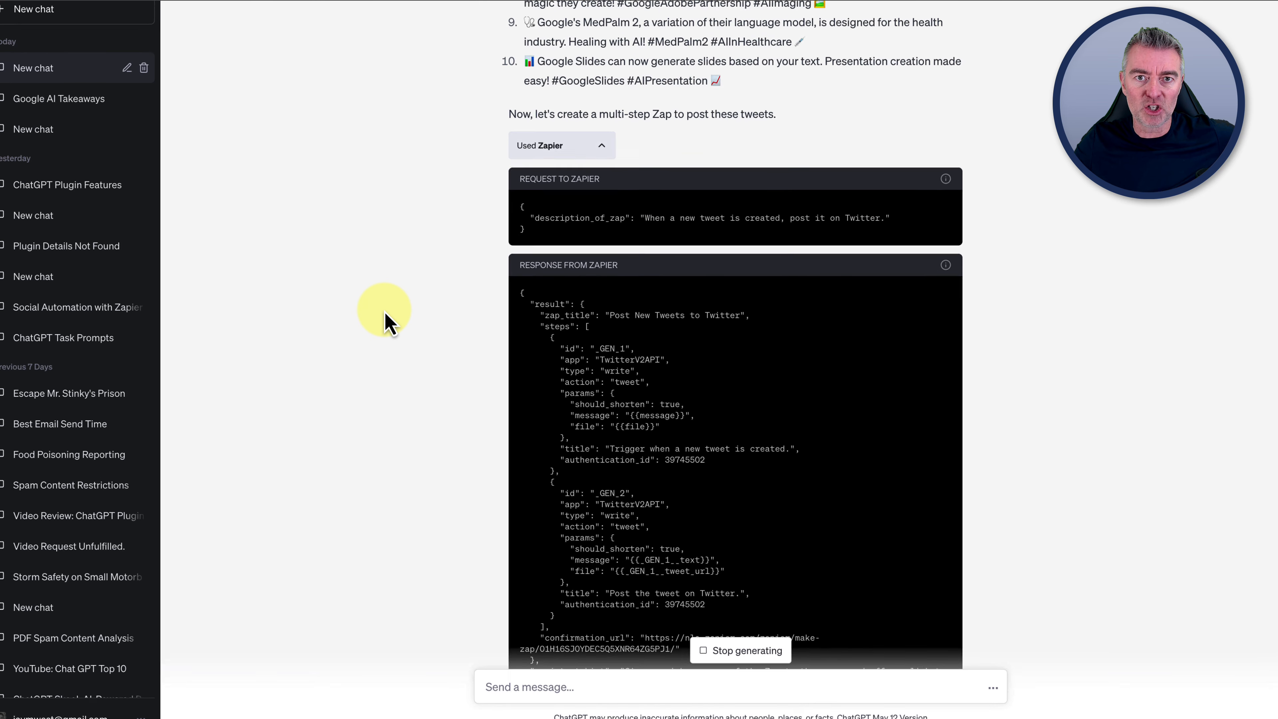
Step: Examine the Zapier response and the generated confirmation links for the individual tweets
{"action": "scroll", "coordinate": [385, 322], "scroll_direction": "right", "scroll_amount": 1}
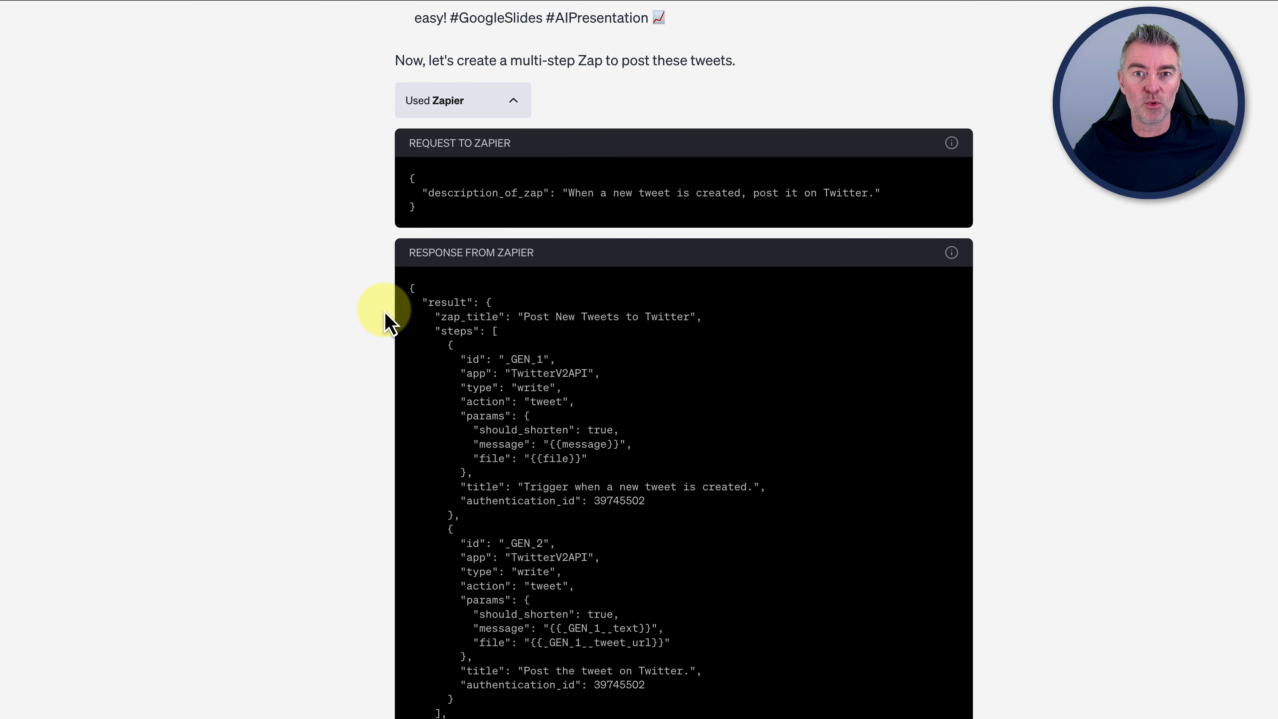
{"action": "scroll", "coordinate": [385, 323], "scroll_direction": "down", "scroll_amount": 1}
{"action": "scroll", "coordinate": [386, 313], "scroll_direction": "up", "scroll_amount": 1}
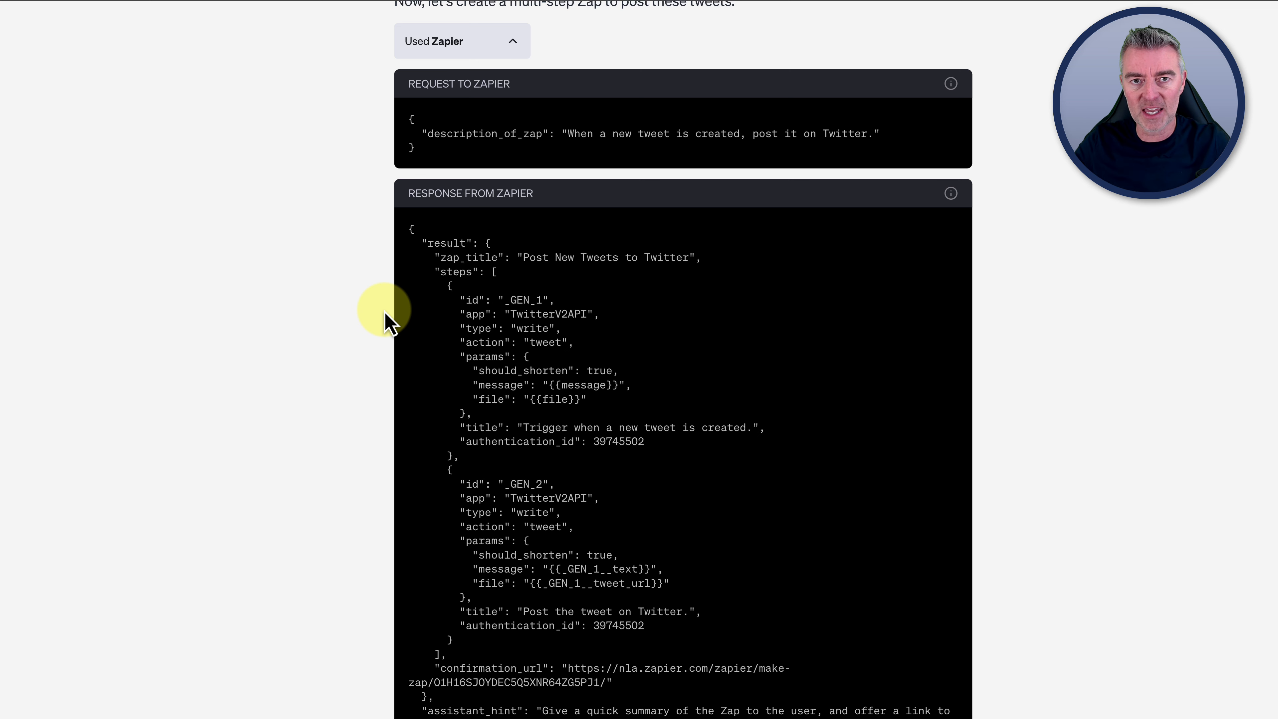
{"action": "scroll", "coordinate": [737, 430], "scroll_direction": "down", "scroll_amount": 2}
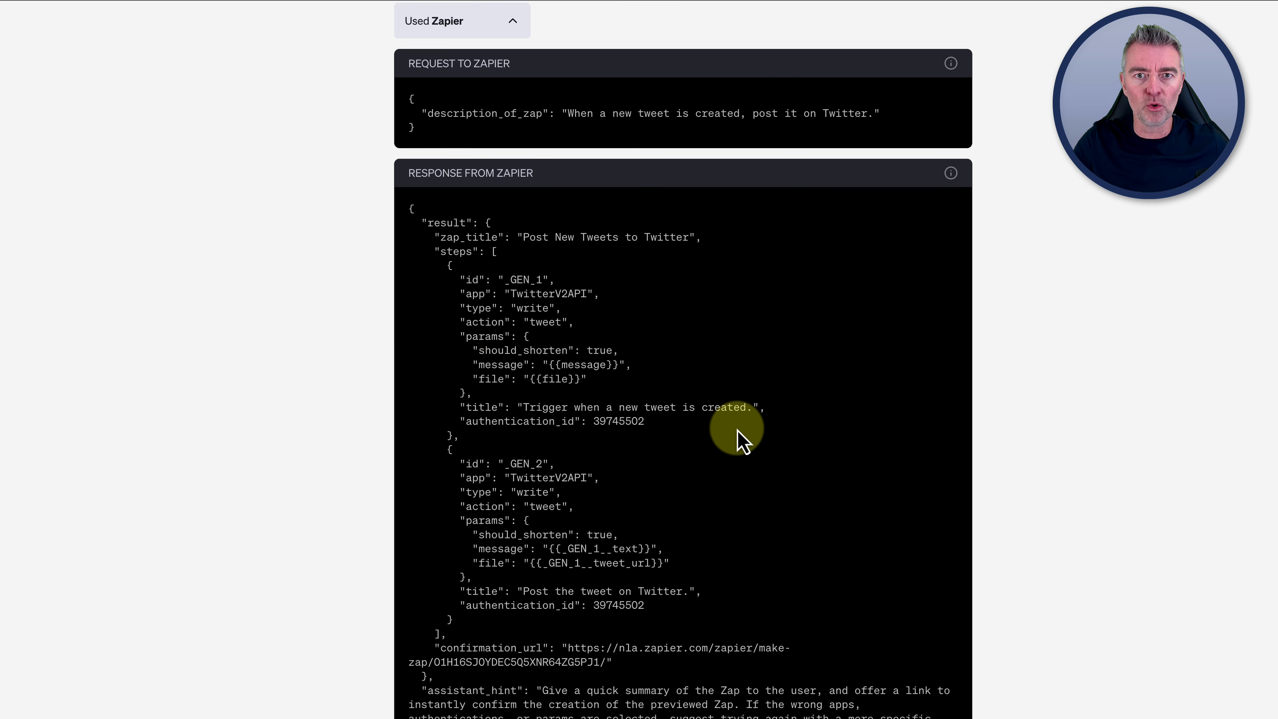
{"action": "scroll", "coordinate": [743, 441], "scroll_direction": "down", "scroll_amount": 10}
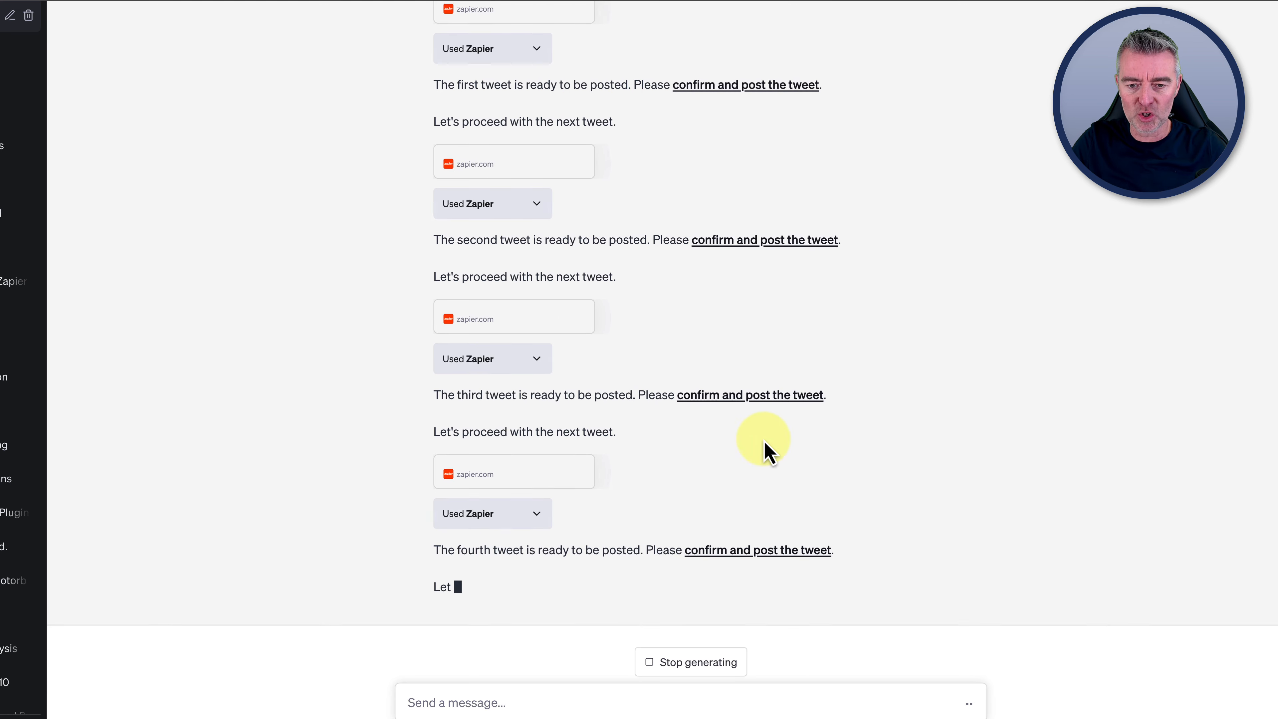
{"action": "scroll", "coordinate": [725, 403], "scroll_direction": "up", "scroll_amount": 4}
{"action": "scroll", "coordinate": [722, 402], "scroll_direction": "up", "scroll_amount": 8}
Step: Stop the response generation after the fifth tweet's confirmation link
{"action": "scroll", "coordinate": [719, 400], "scroll_direction": "down", "scroll_amount": 6}
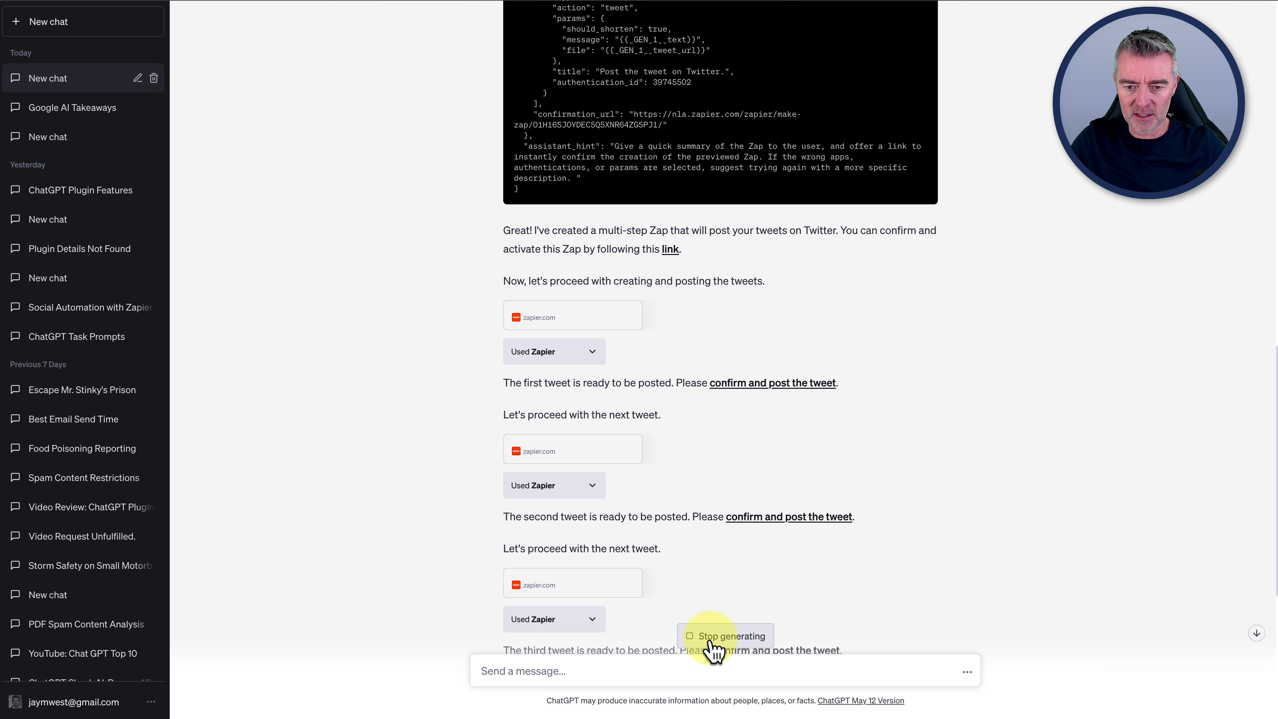
{"action": "scroll", "coordinate": [685, 593], "scroll_direction": "down", "scroll_amount": 7}
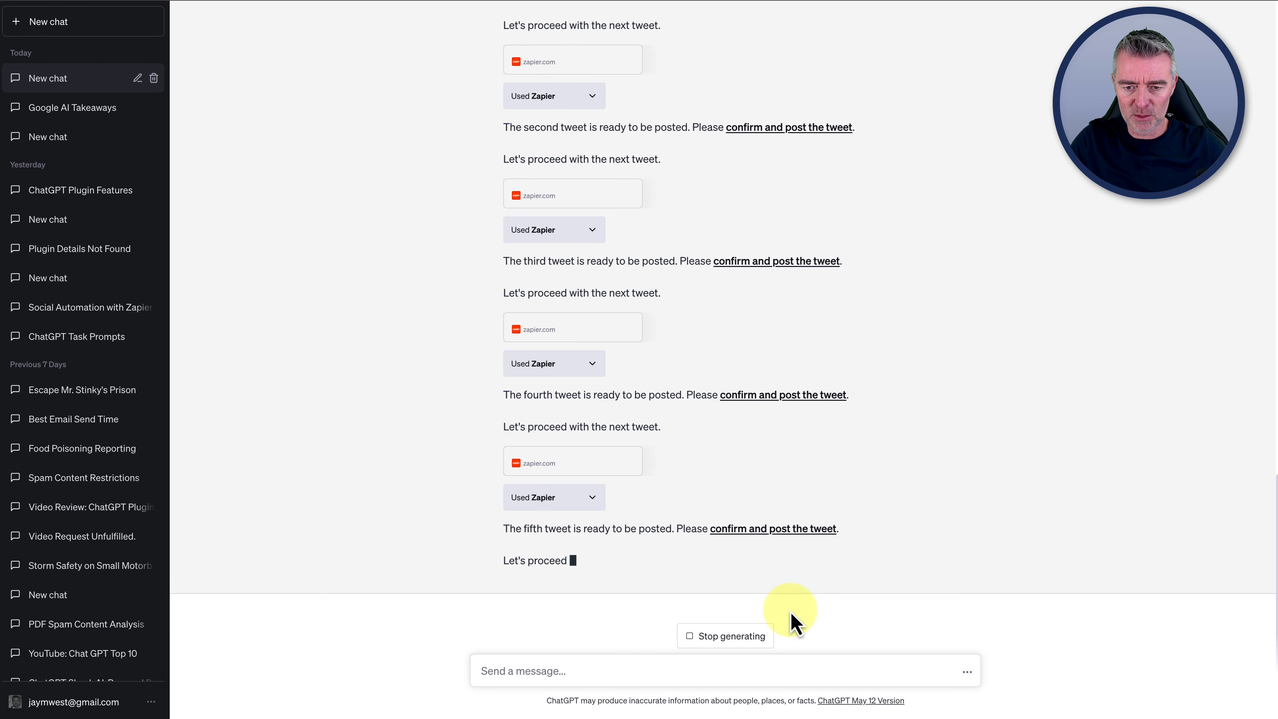
{"action": "left_click", "coordinate": [727, 640]}
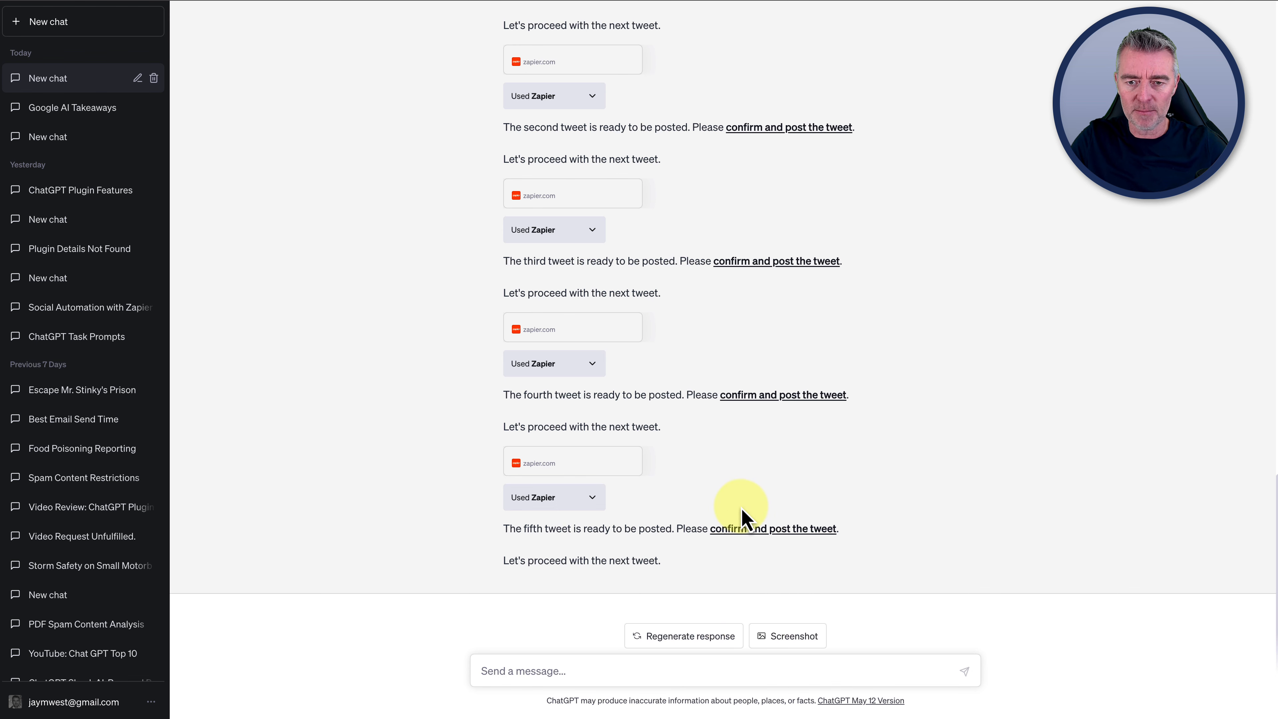
Step: Open the first tweet's confirmation link in the chat and run the Twitter Create Tweet action
{"action": "scroll", "coordinate": [748, 517], "scroll_direction": "up", "scroll_amount": 6}
{"action": "left_click", "coordinate": [745, 360]}
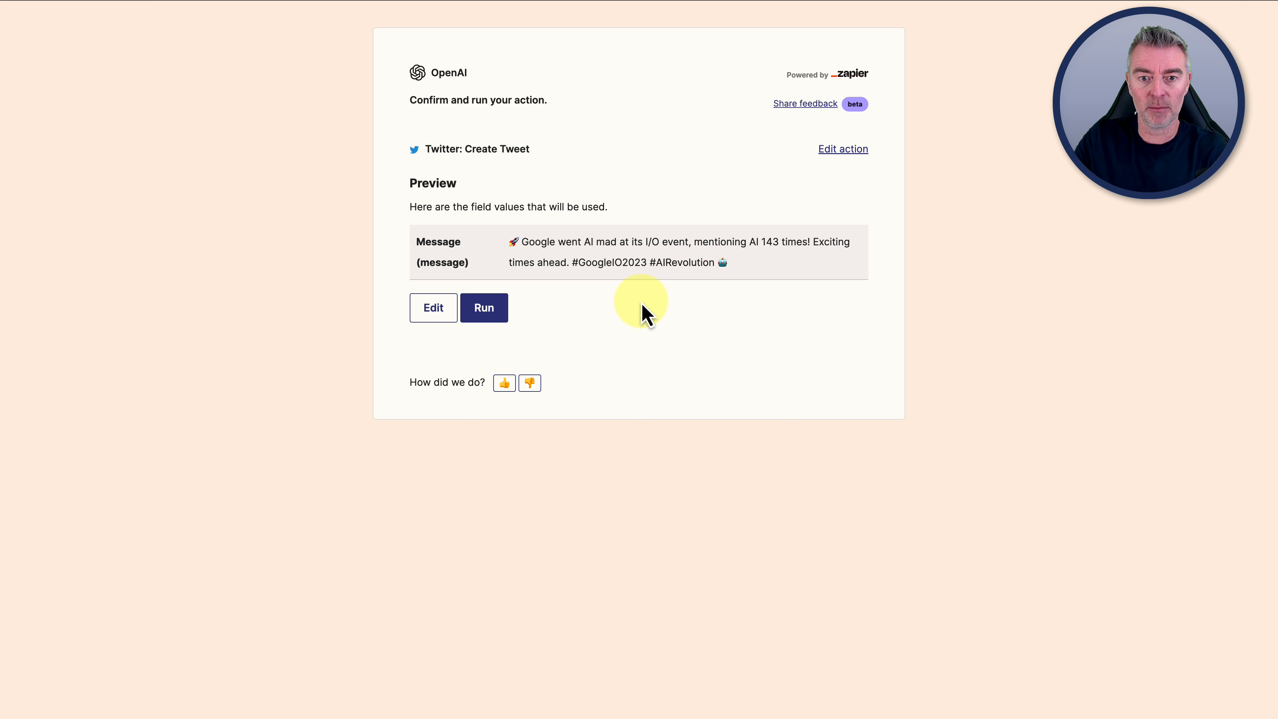
{"action": "left_click", "coordinate": [486, 314]}
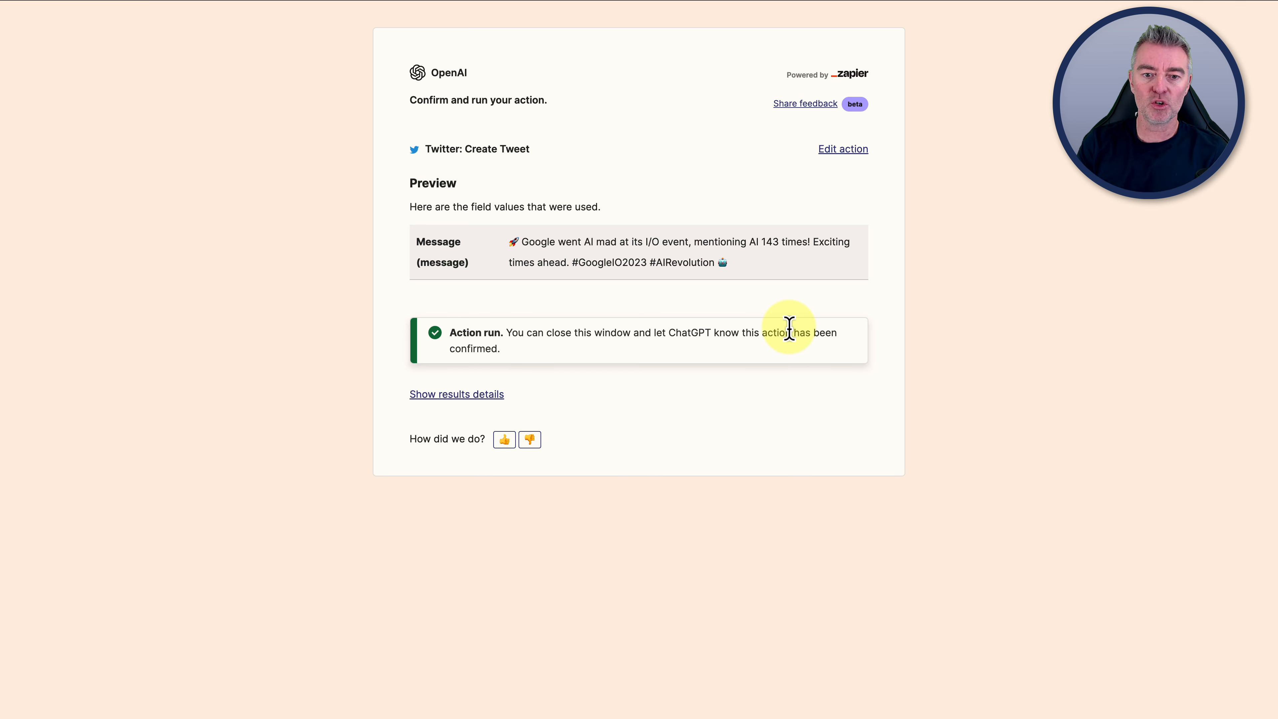
Step: Show the tweet action's result details, open the posted tweet from its tweet_url link, and like it
{"action": "left_click", "coordinate": [463, 397]}
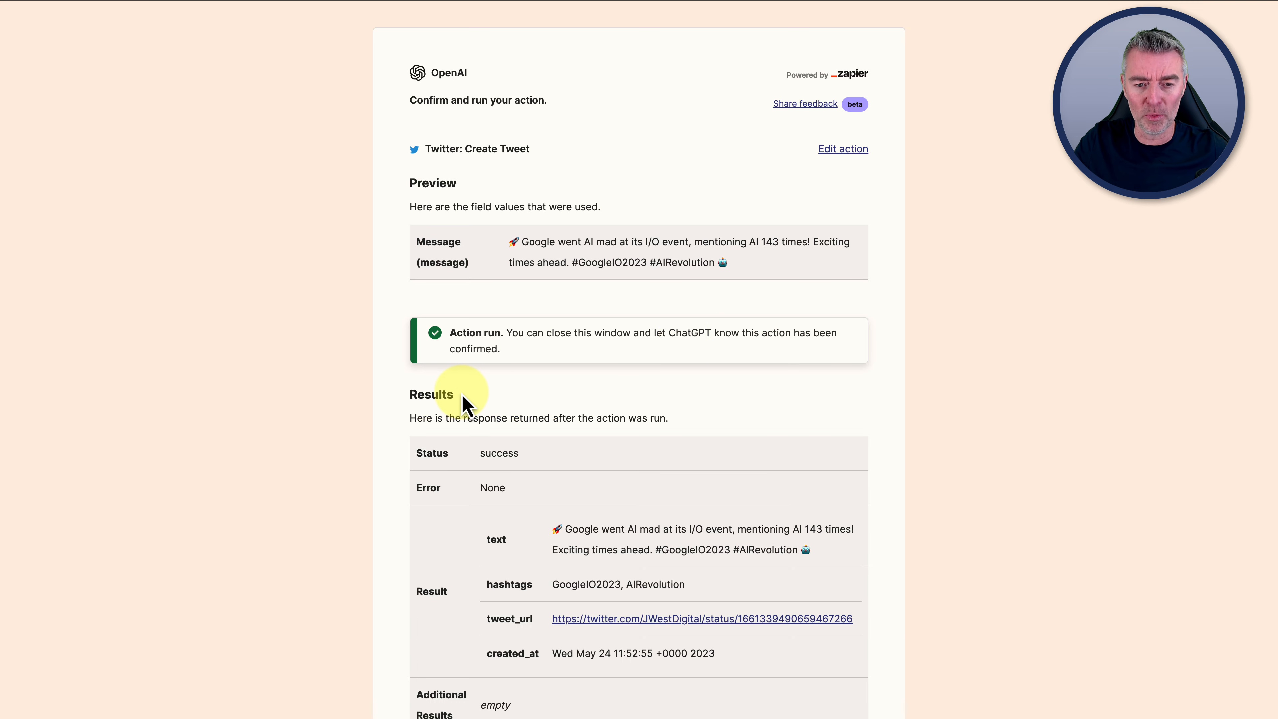
{"action": "scroll", "coordinate": [642, 423], "scroll_direction": "down", "scroll_amount": 4}
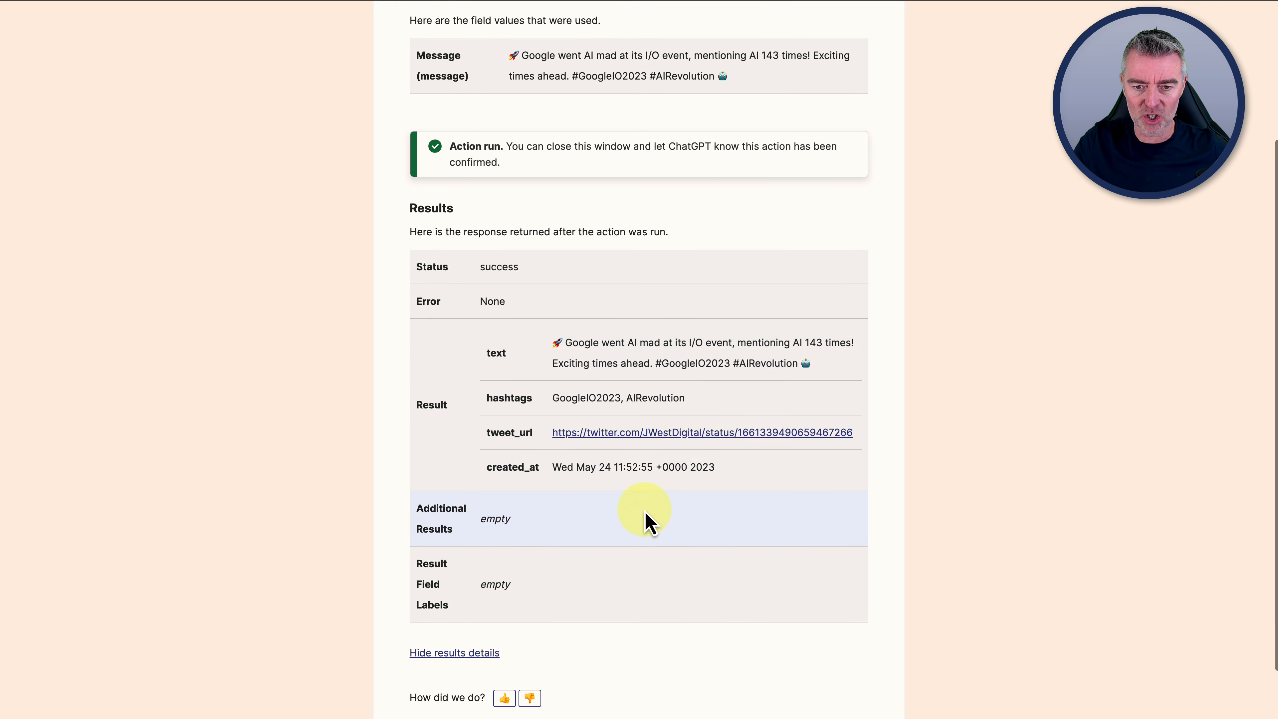
{"action": "left_click", "coordinate": [609, 434]}
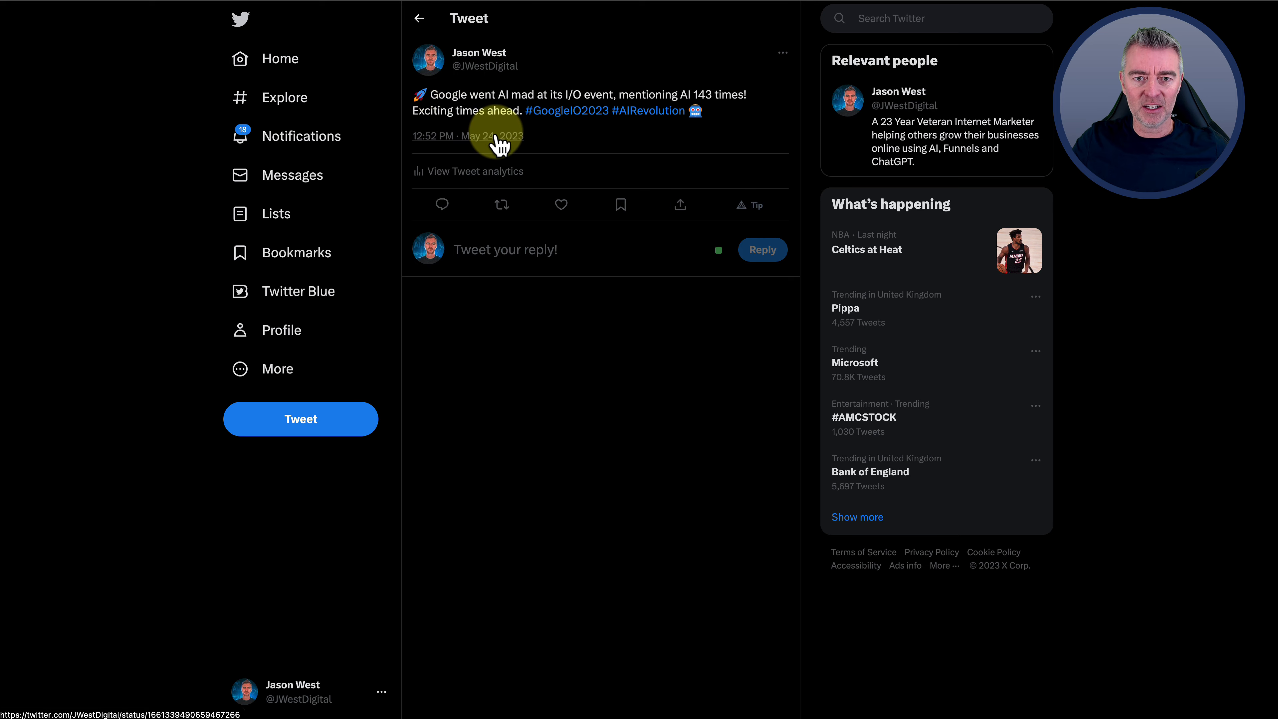
{"action": "left_click", "coordinate": [561, 204]}
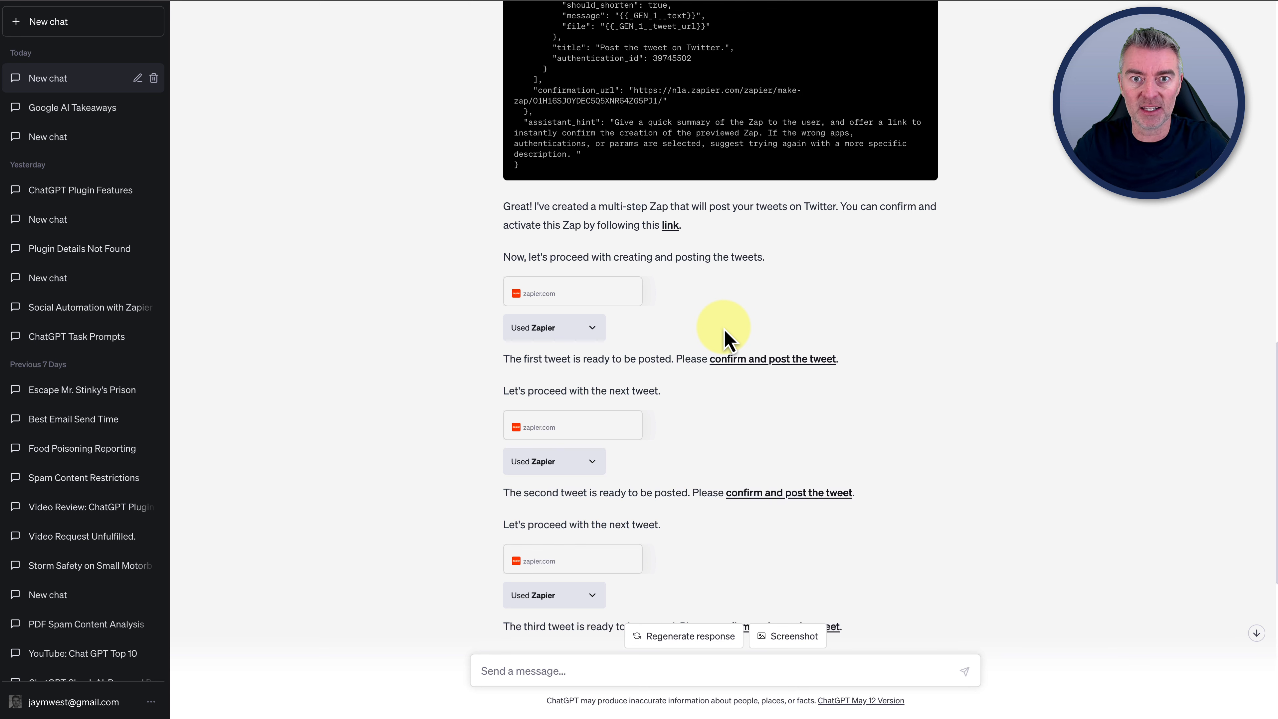
Step: Review the remaining tweet confirmation links, the Zapier response and the list of ten generated tweets in the ChatGPT conversation
{"action": "scroll", "coordinate": [729, 339], "scroll_direction": "down", "scroll_amount": 7}
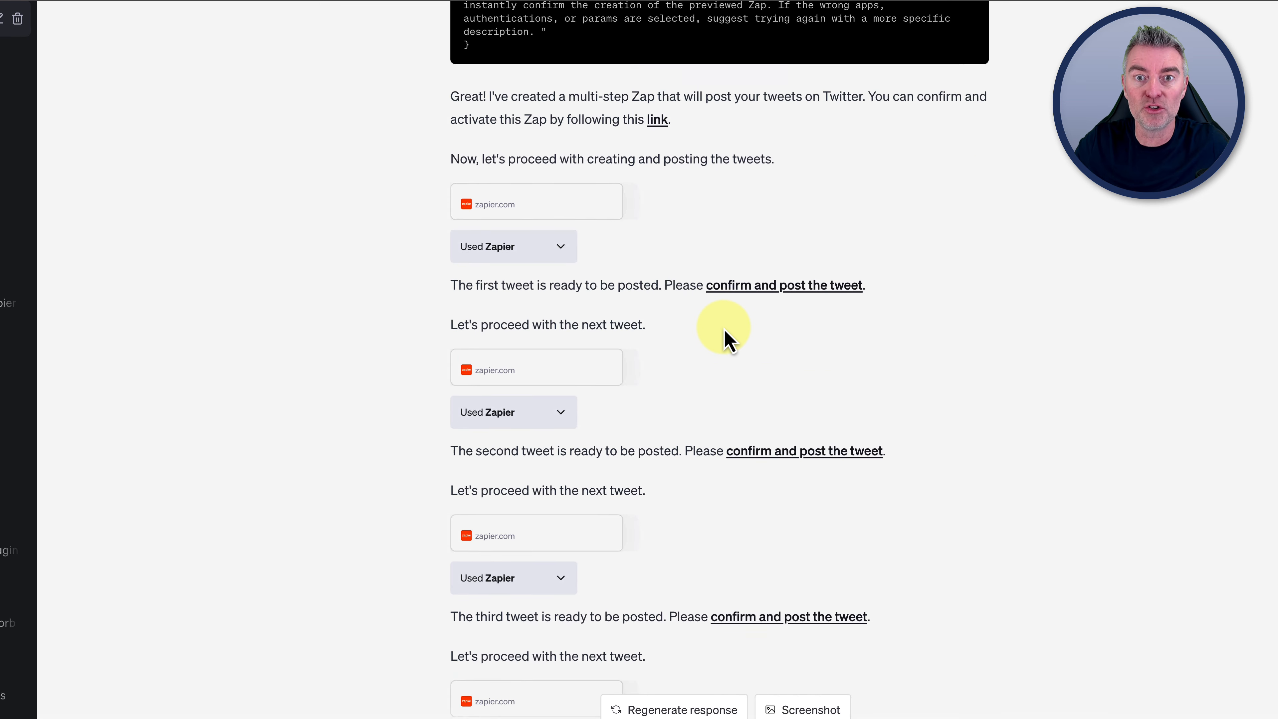
{"action": "scroll", "coordinate": [740, 390], "scroll_direction": "down", "scroll_amount": 3}
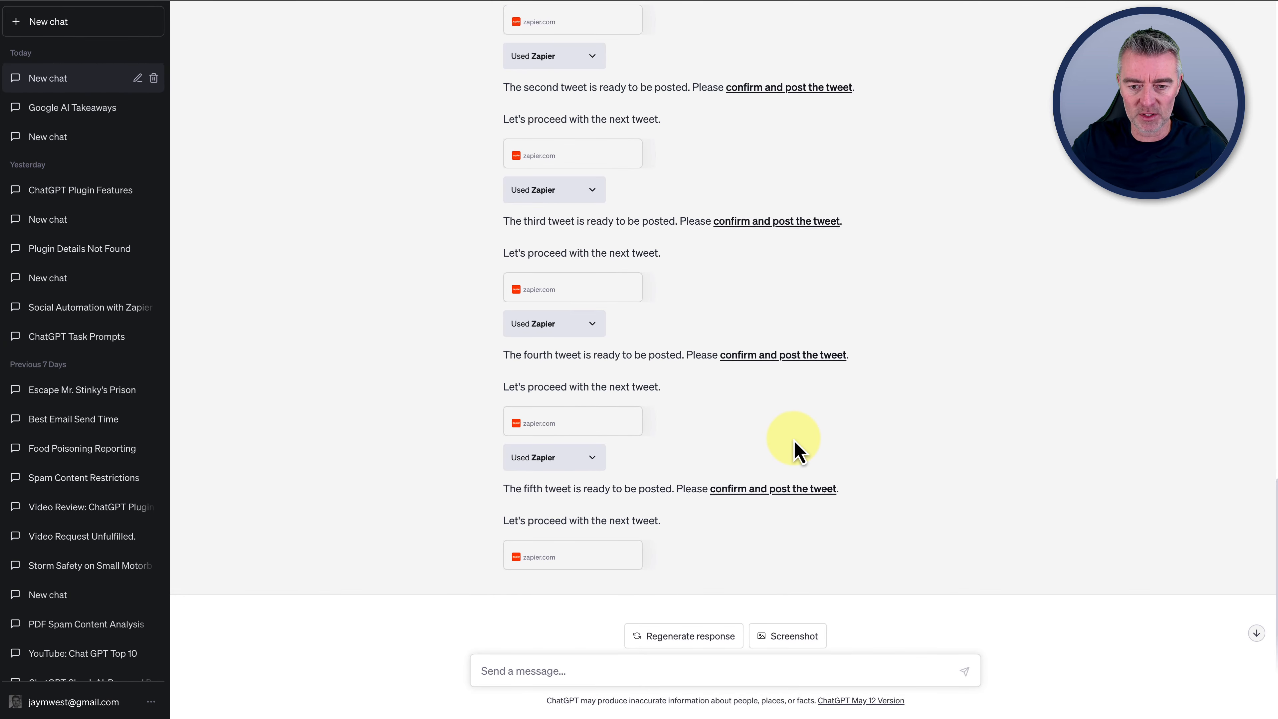
{"action": "scroll", "coordinate": [799, 451], "scroll_direction": "up", "scroll_amount": 10}
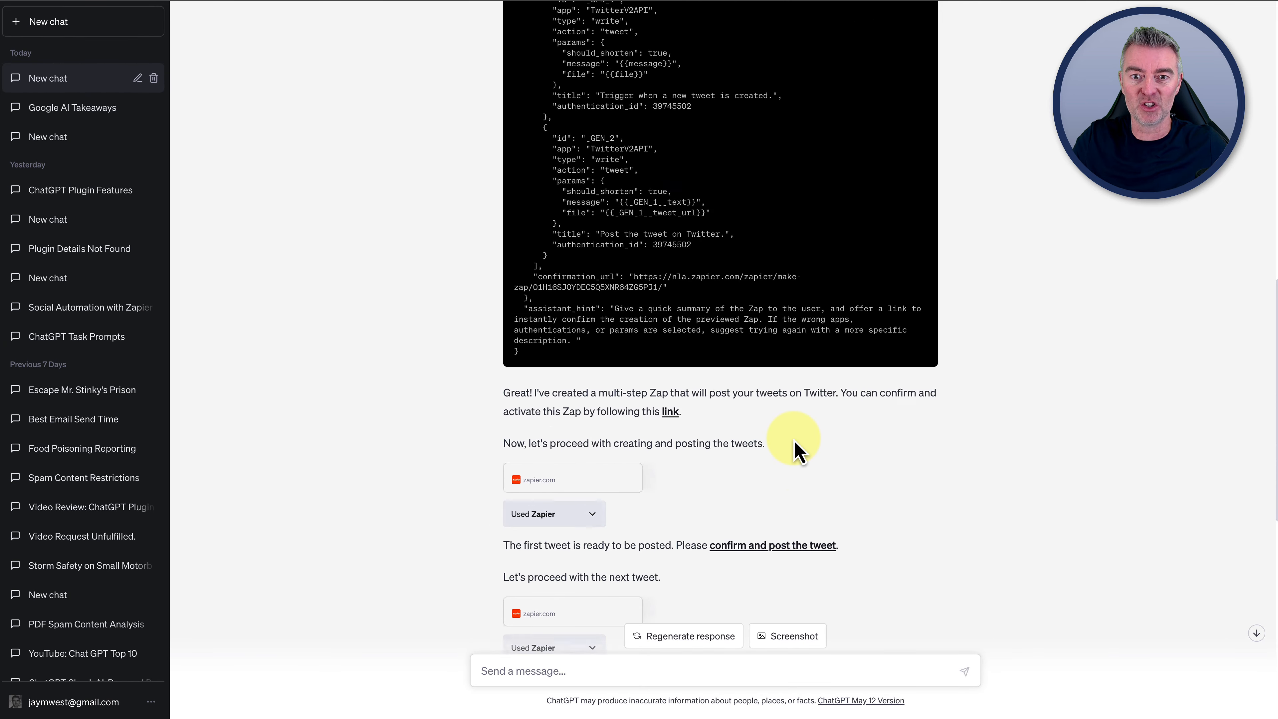
{"action": "scroll", "coordinate": [830, 544], "scroll_direction": "up", "scroll_amount": 4}
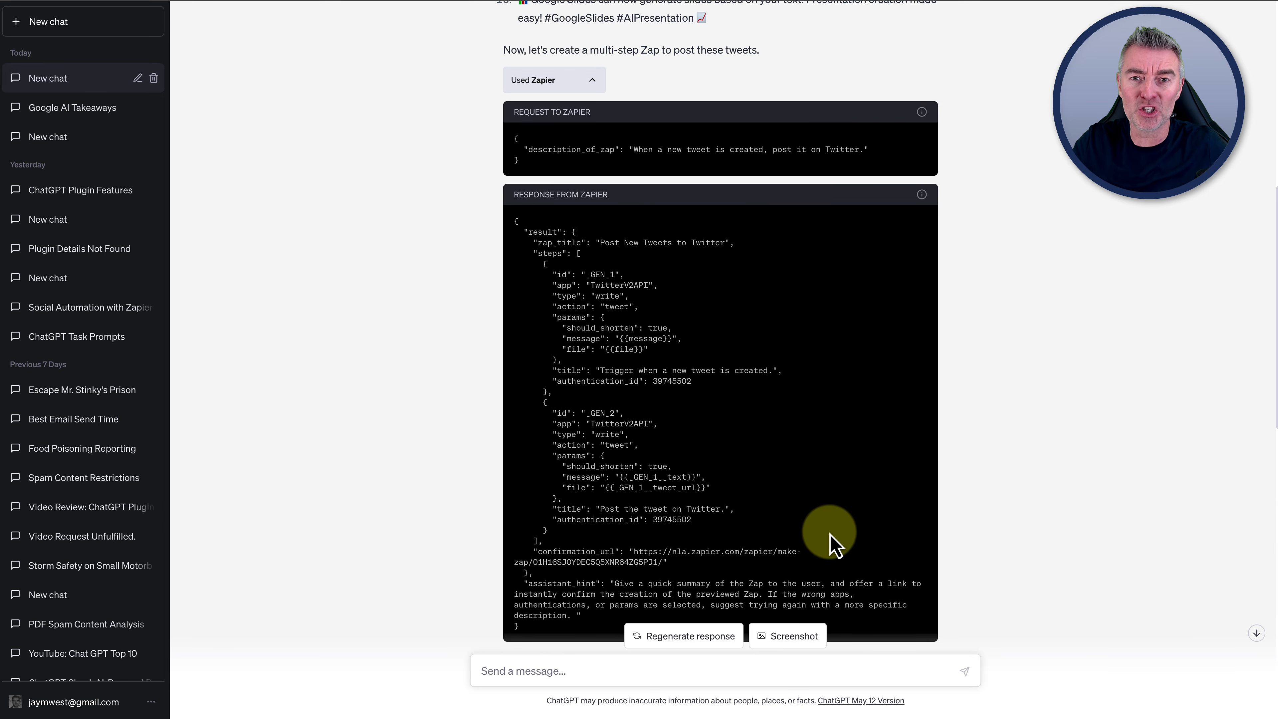
{"action": "scroll", "coordinate": [830, 544], "scroll_direction": "up", "scroll_amount": 5}
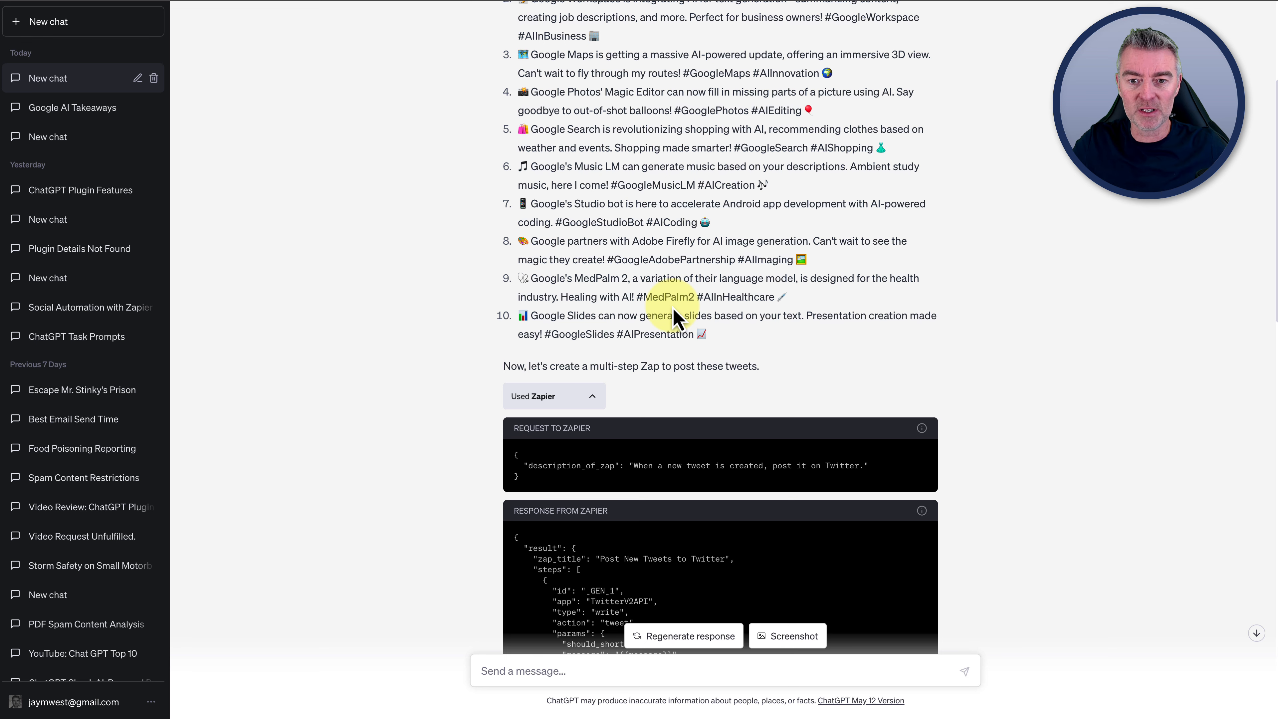
{"action": "scroll", "coordinate": [675, 318], "scroll_direction": "up", "scroll_amount": 4}
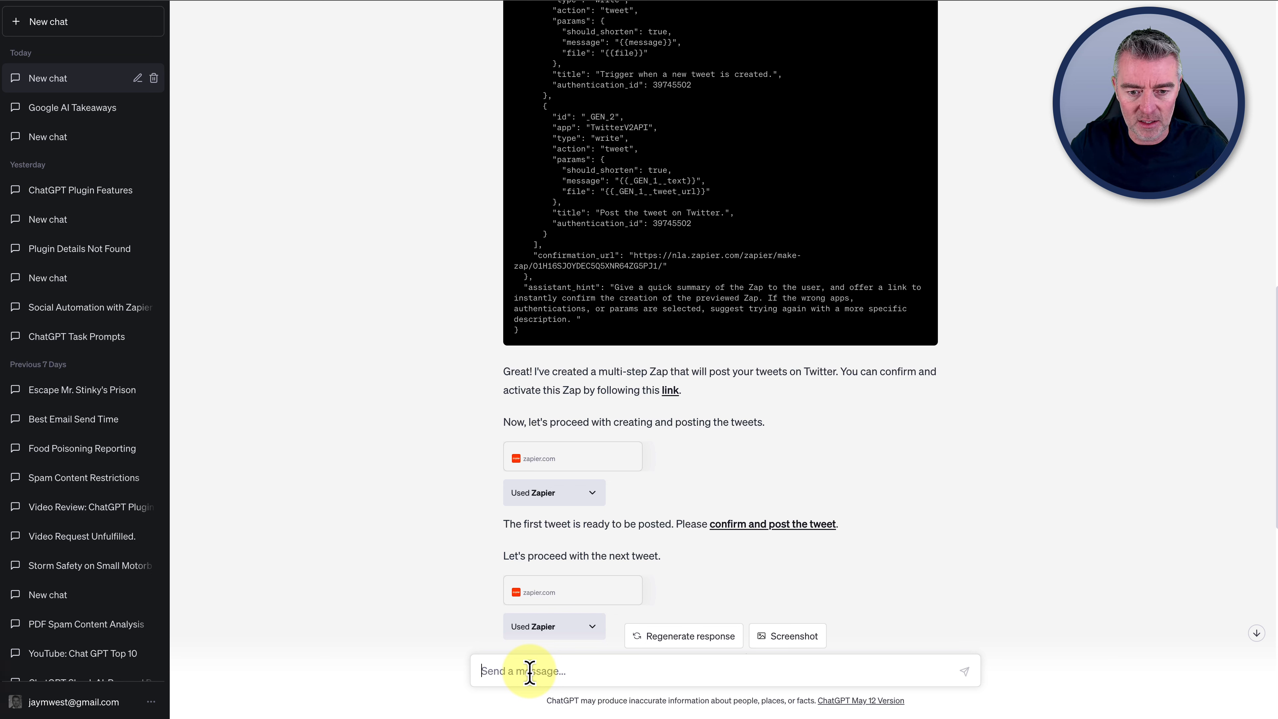
Step: Send the prompt "Can you take all of those tweets and create a new google doc using Zapier and write them in there?"
{"action": "type", "text": "Can you take all of those"}
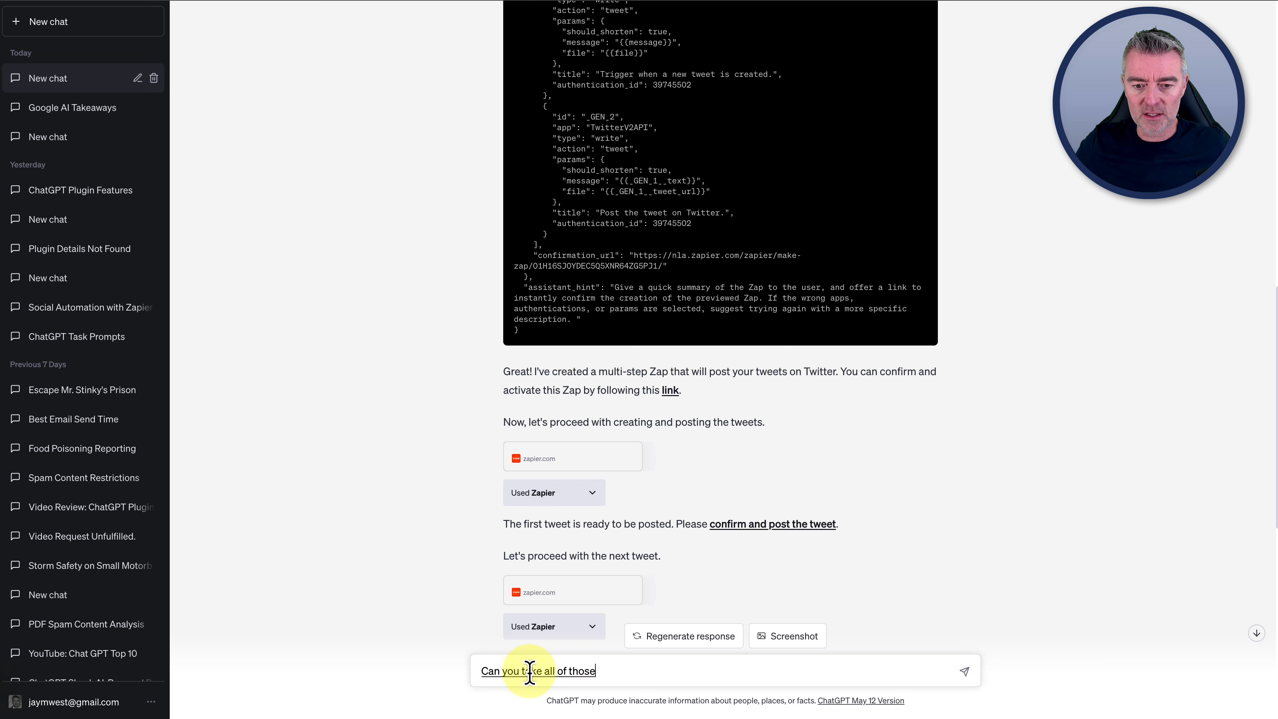
{"action": "type", "text": " tweets?"}
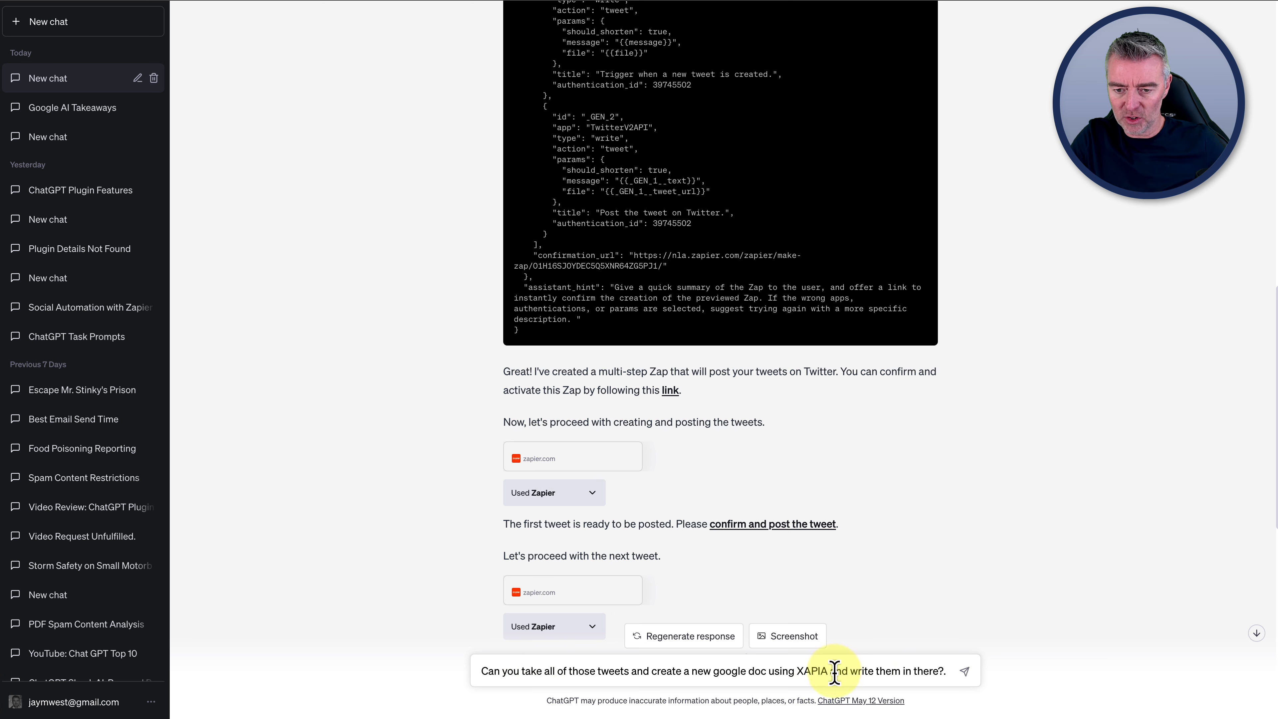
{"action": "left_click_drag", "start_coordinate": [829, 674], "coordinate": [801, 674]}
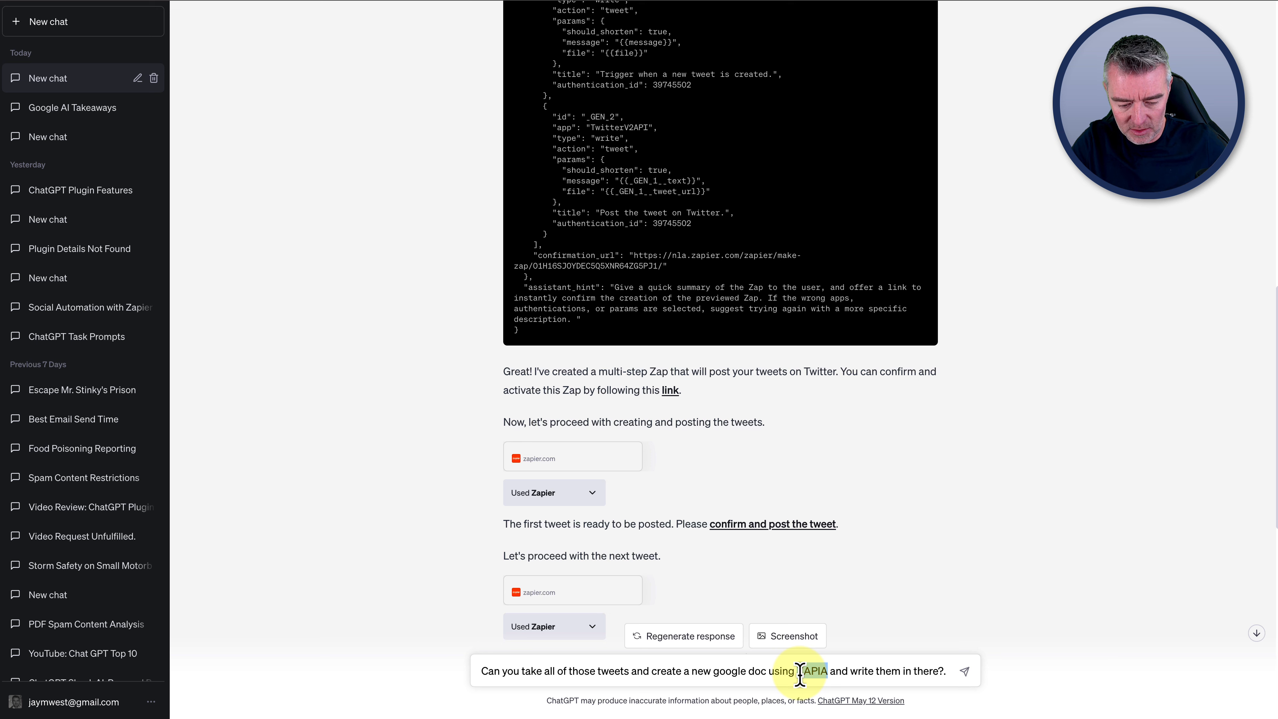
{"action": "type", "text": "apier"}
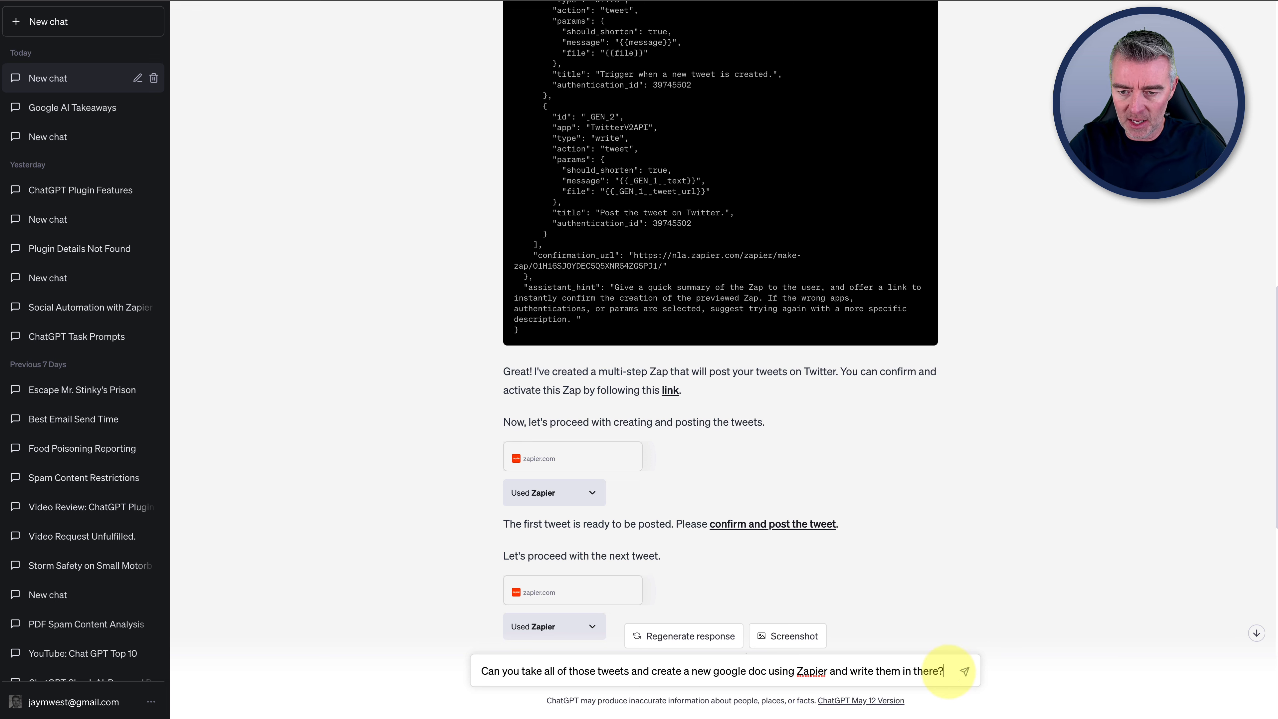
{"action": "key", "text": "Return"}
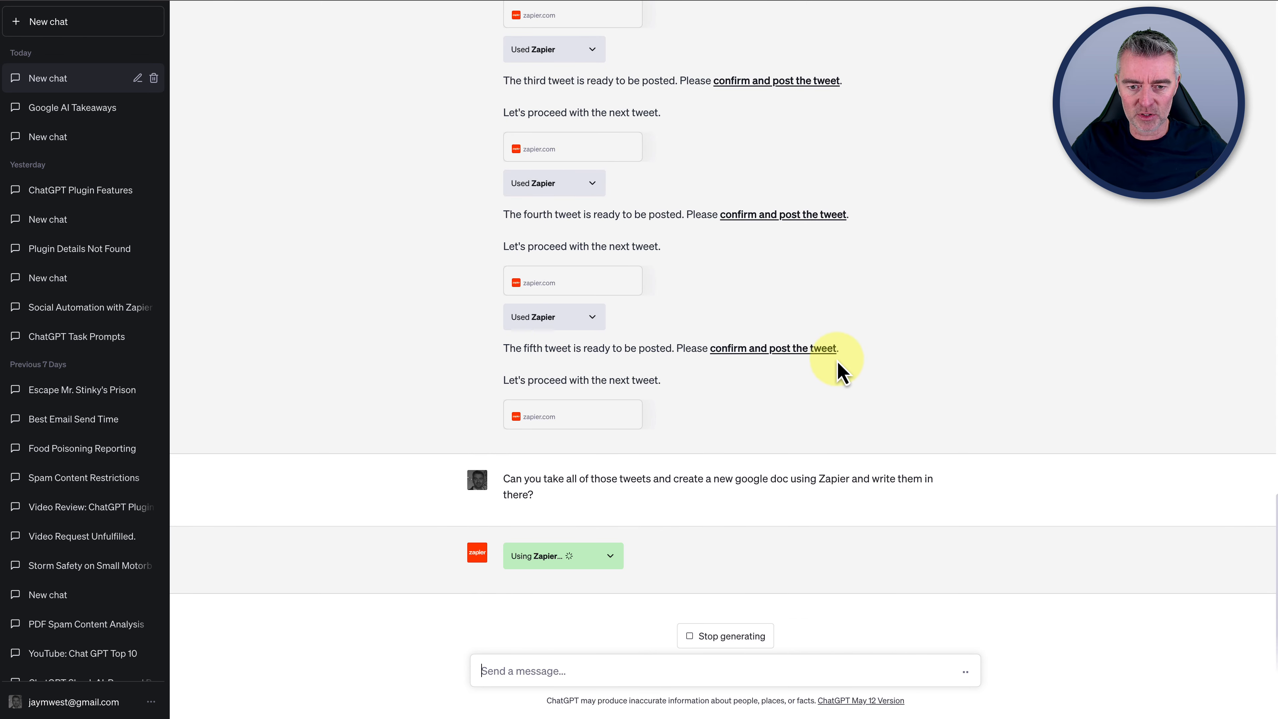
Step: Expand the Zapier call details, open the document confirmation link, and run the Google Docs Create Document from Text action
{"action": "left_click", "coordinate": [609, 557]}
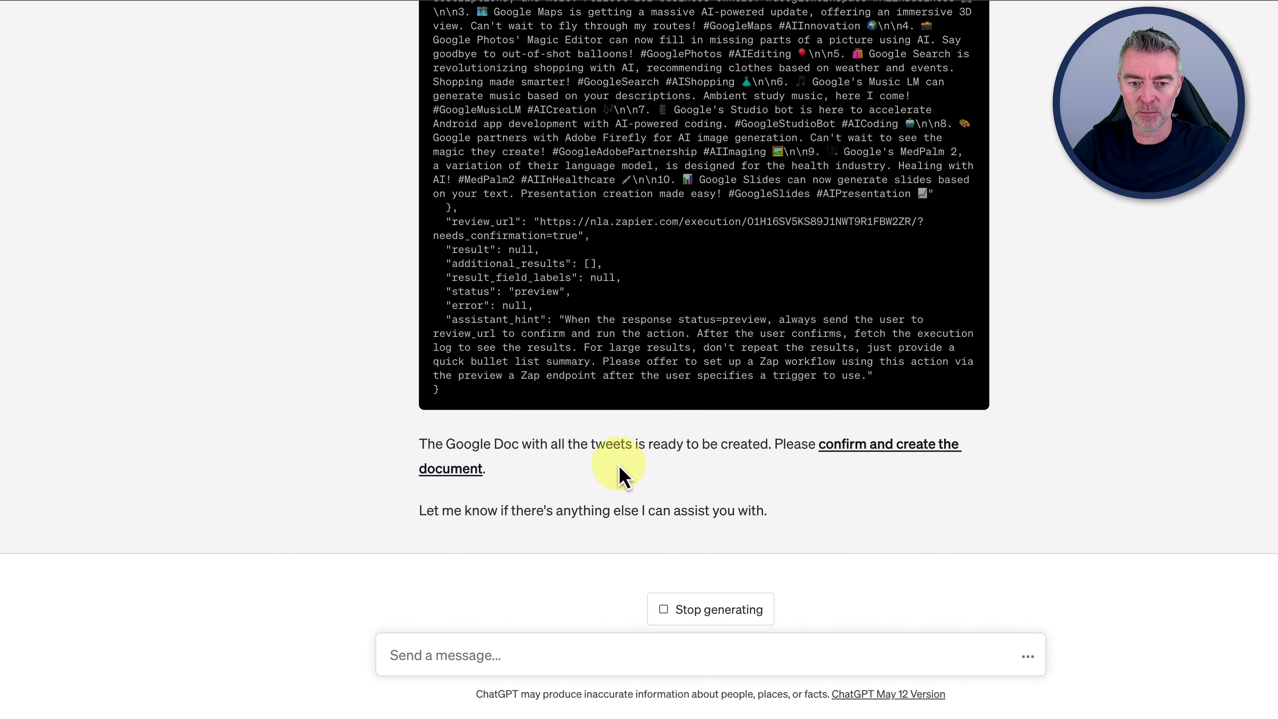
{"action": "left_click", "coordinate": [879, 446]}
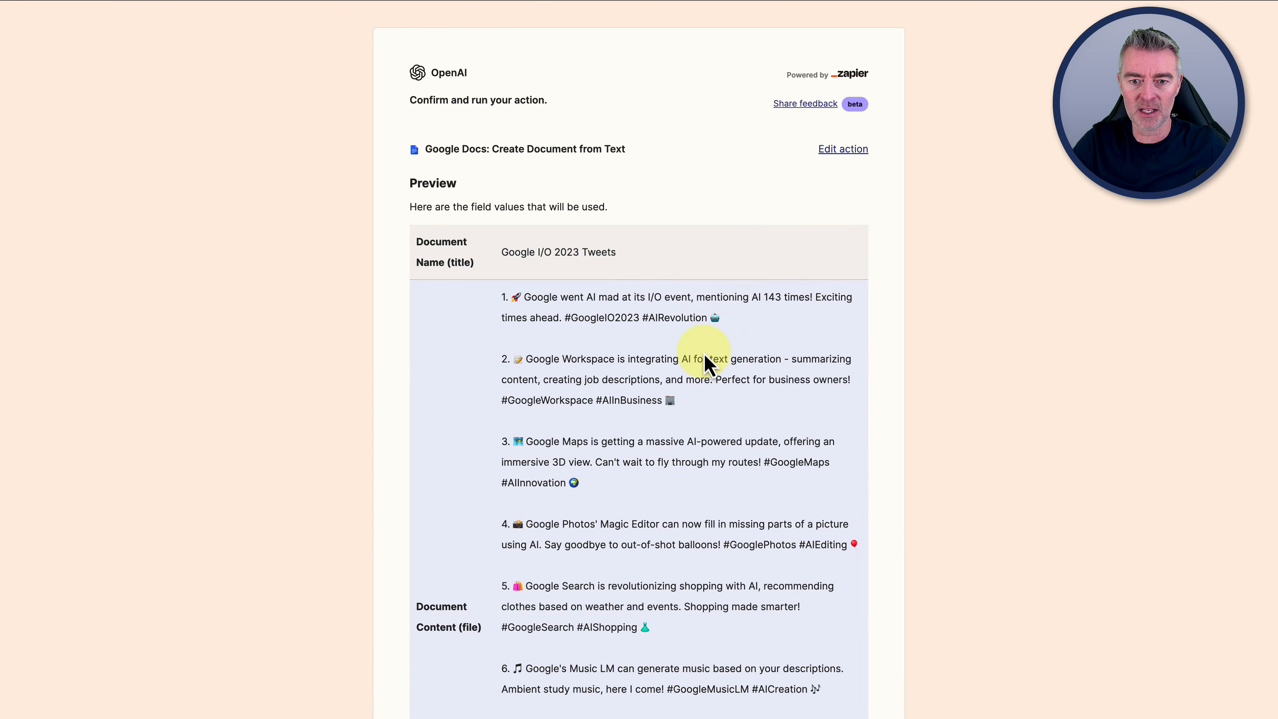
{"action": "scroll", "coordinate": [704, 362], "scroll_direction": "down", "scroll_amount": 5}
{"action": "scroll", "coordinate": [705, 361], "scroll_direction": "down", "scroll_amount": 4}
{"action": "left_click", "coordinate": [493, 560]}
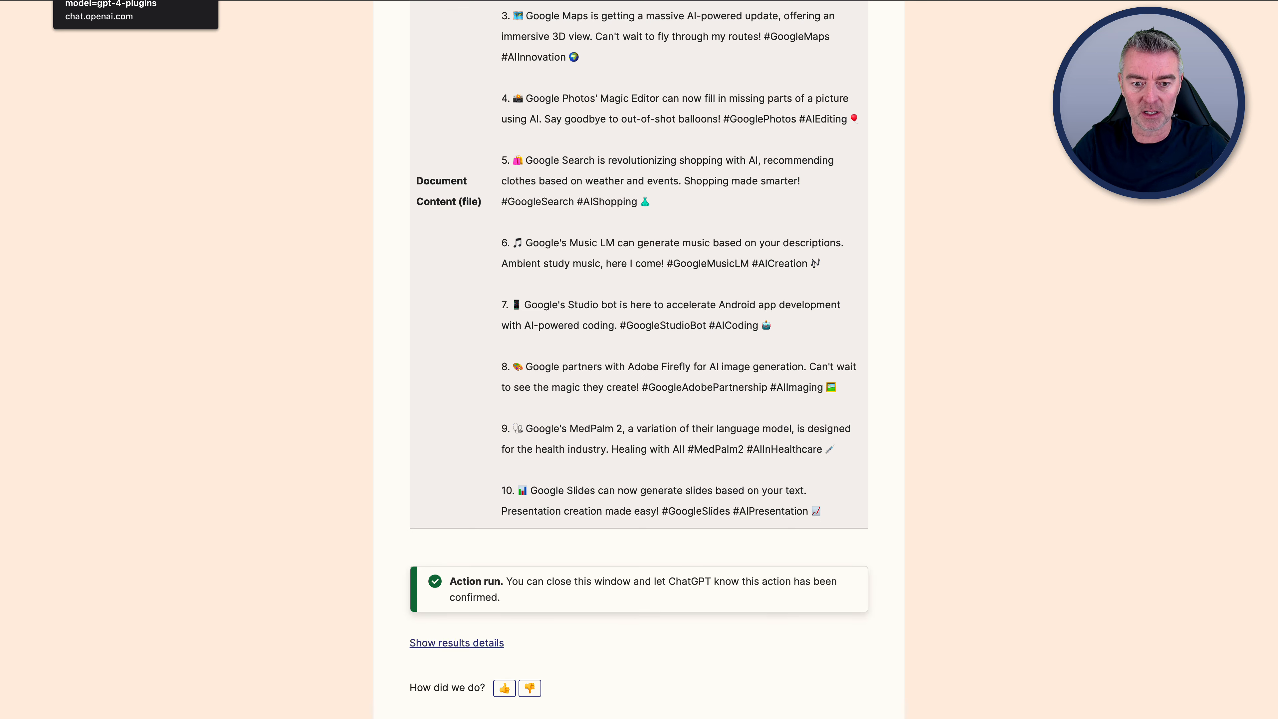
{"action": "scroll", "coordinate": [503, 599], "scroll_direction": "down", "scroll_amount": 2}
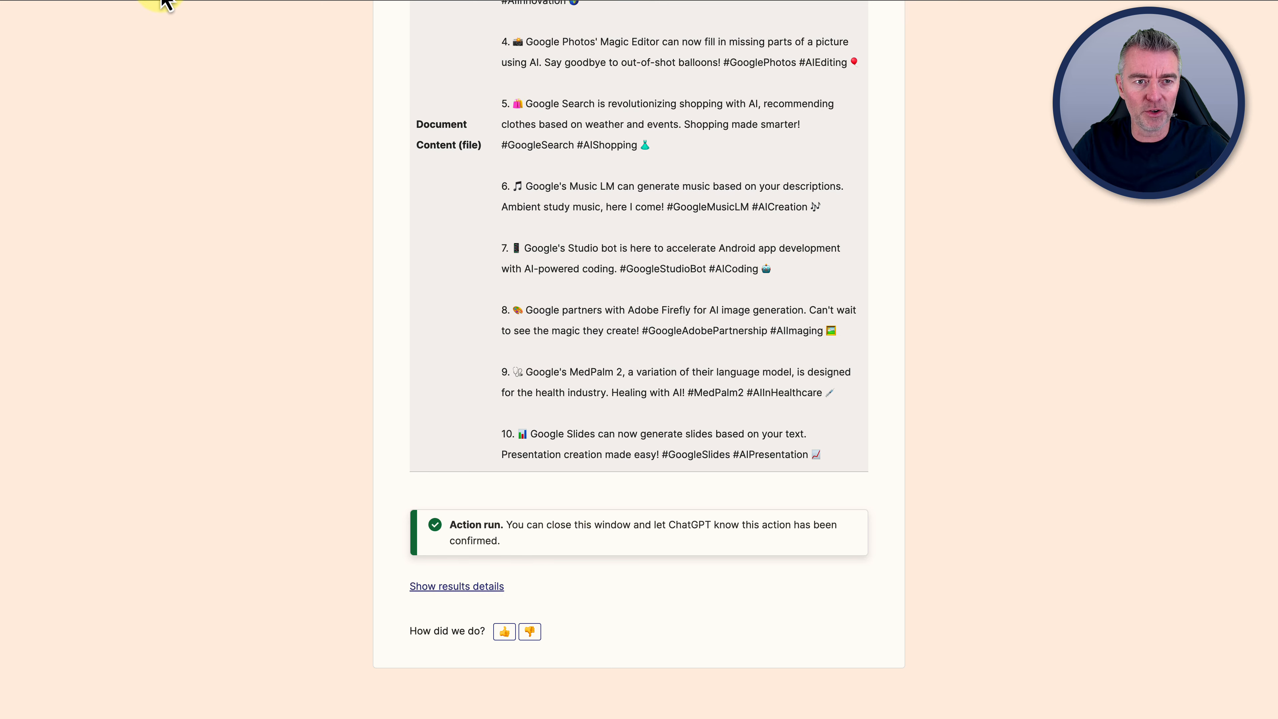
Step: Return to the ChatGPT conversation and send the reply "done" after running the document action
{"action": "left_click", "coordinate": [152, 1]}
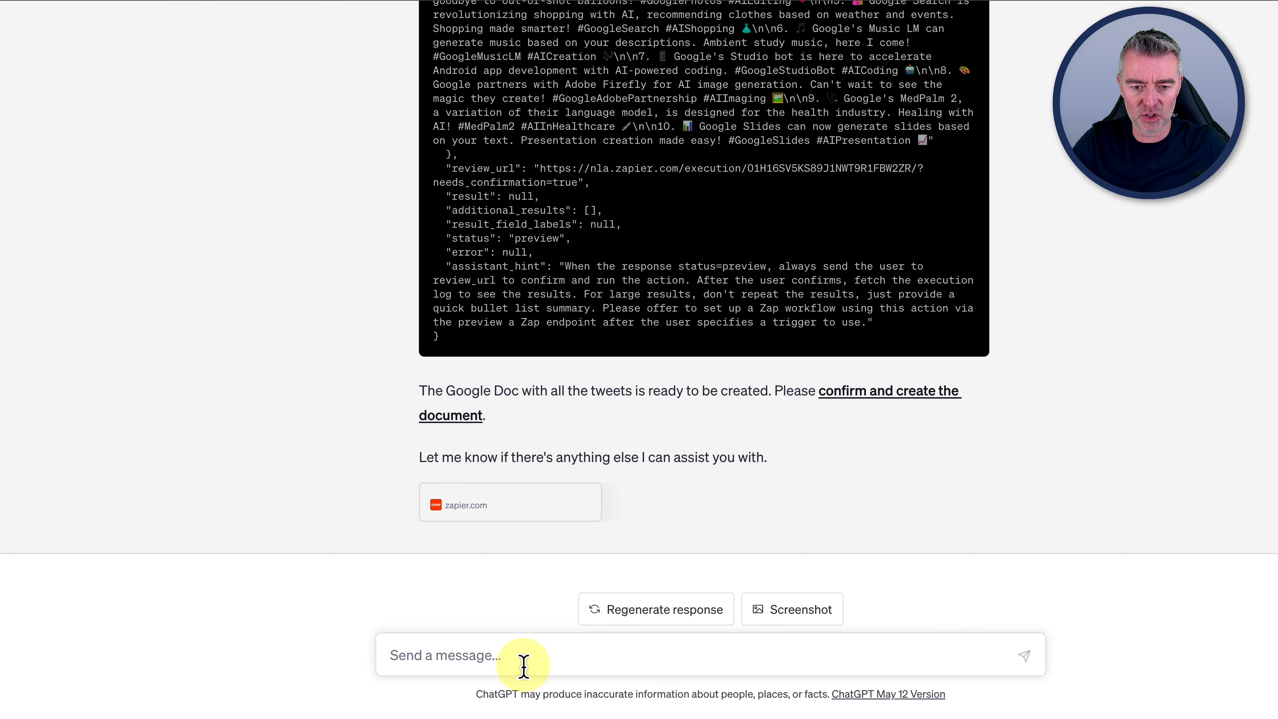
{"action": "left_click", "coordinate": [508, 662]}
{"action": "type", "text": "on"}
{"action": "key", "text": "BackSpace"}
{"action": "key", "text": "BackSpace"}
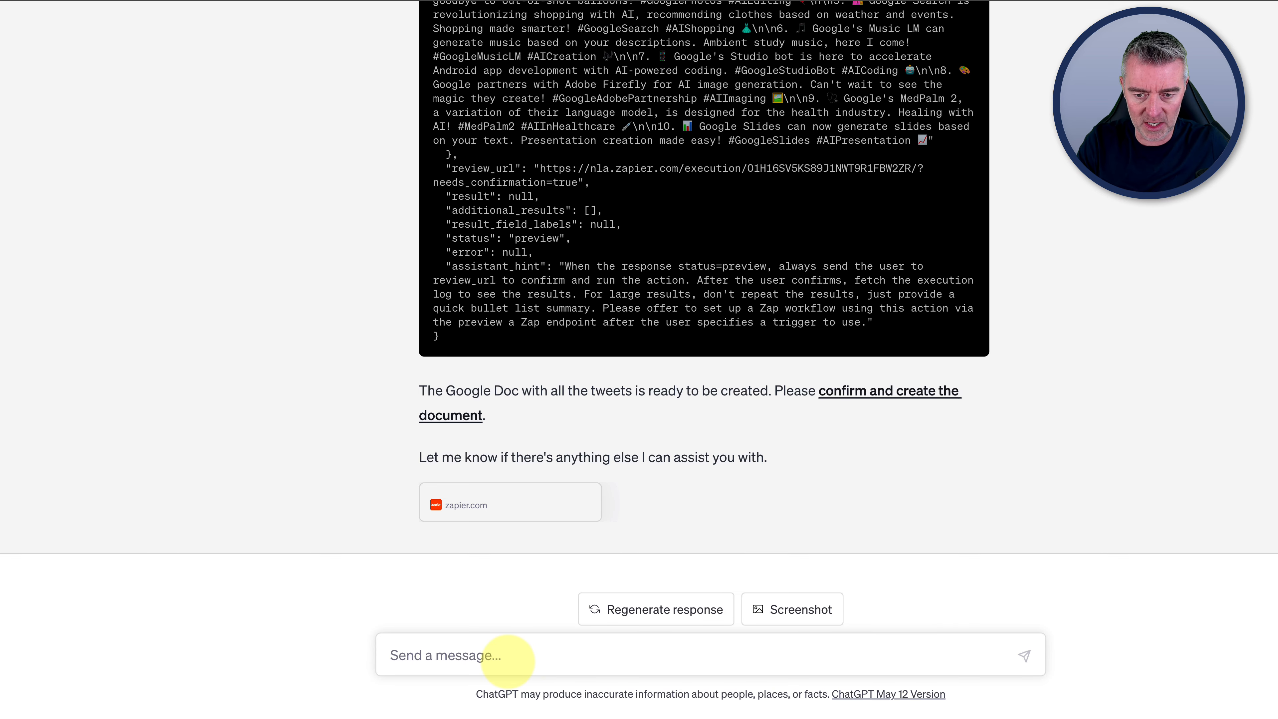
{"action": "type", "text": "done"}
{"action": "key", "text": "Return"}
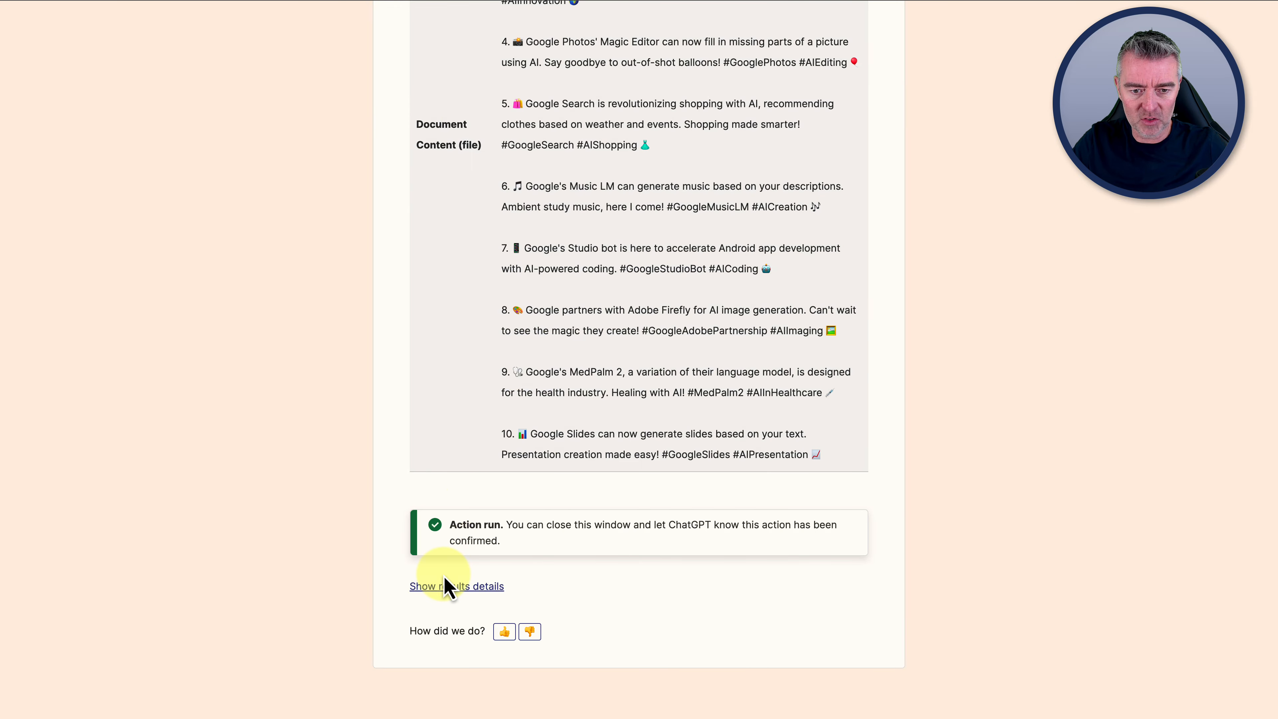
Step: Show the Google Docs action's result details, try opening the document through the selfLink, and return to the results
{"action": "left_click", "coordinate": [443, 586]}
{"action": "scroll", "coordinate": [661, 464], "scroll_direction": "down", "scroll_amount": 3}
{"action": "scroll", "coordinate": [663, 470], "scroll_direction": "down", "scroll_amount": 6}
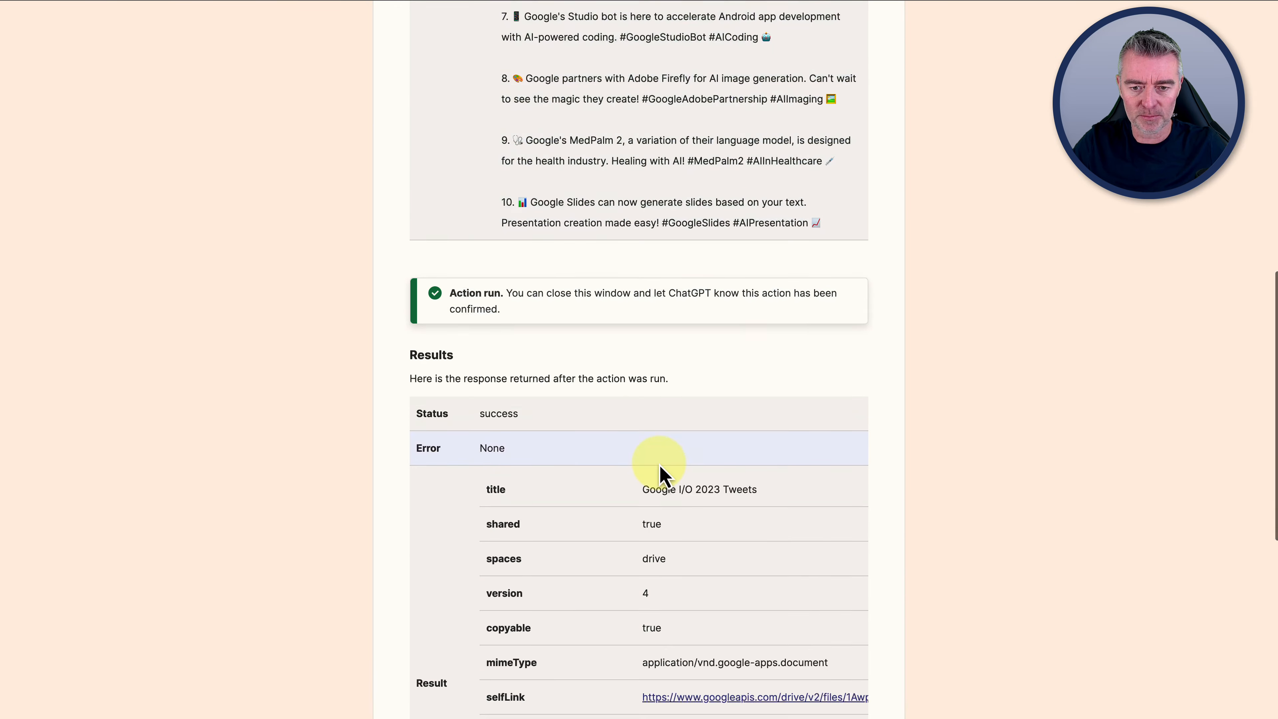
{"action": "scroll", "coordinate": [523, 555], "scroll_direction": "down", "scroll_amount": 3}
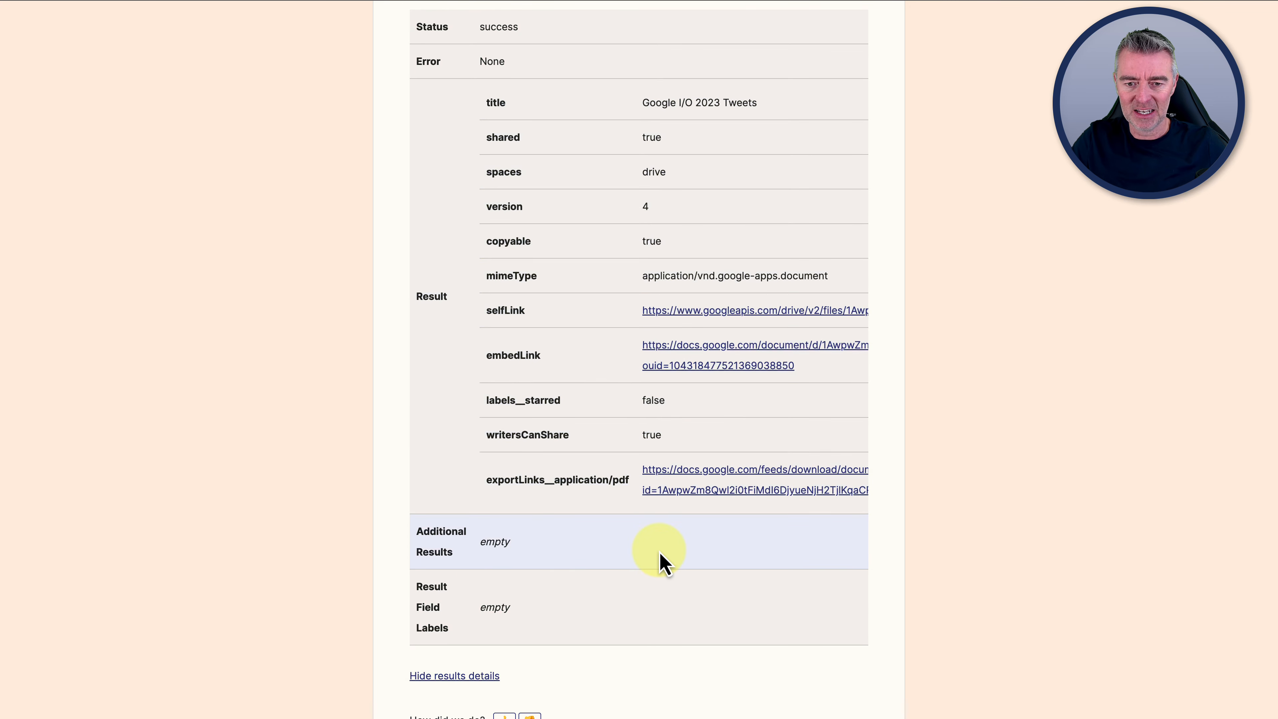
{"action": "left_click", "coordinate": [696, 315]}
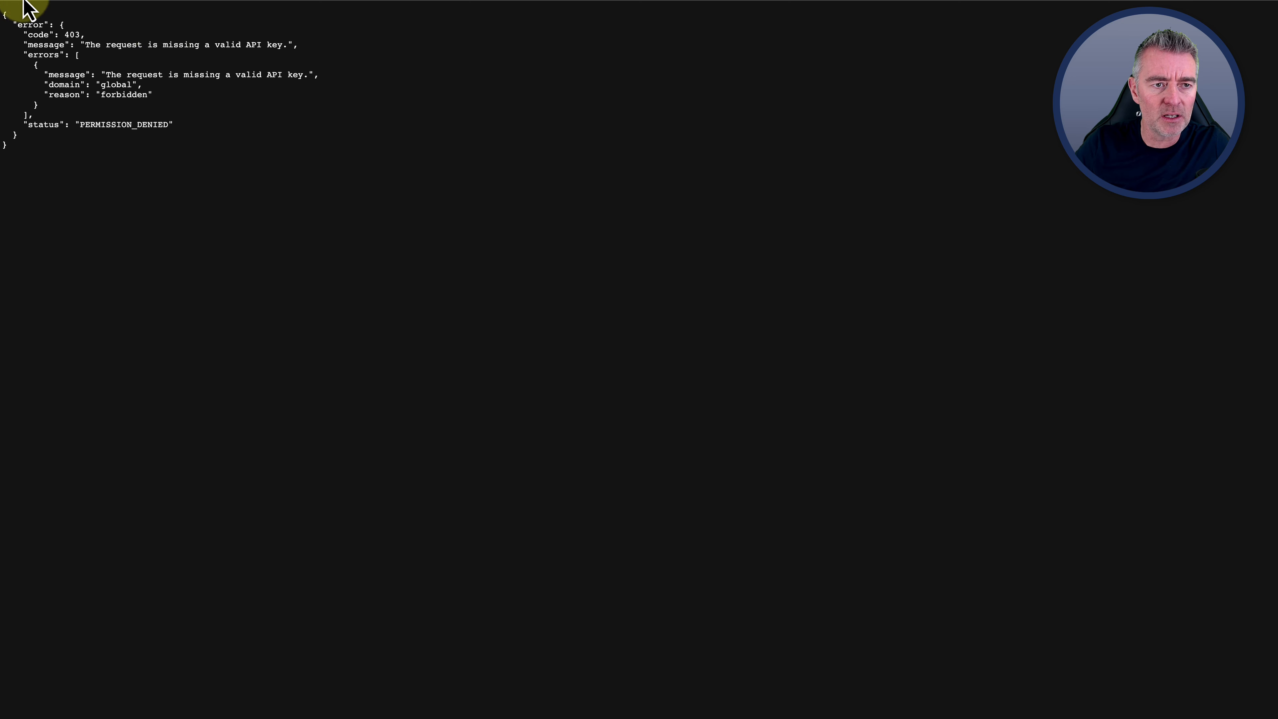
{"action": "left_click", "coordinate": [12, 1]}
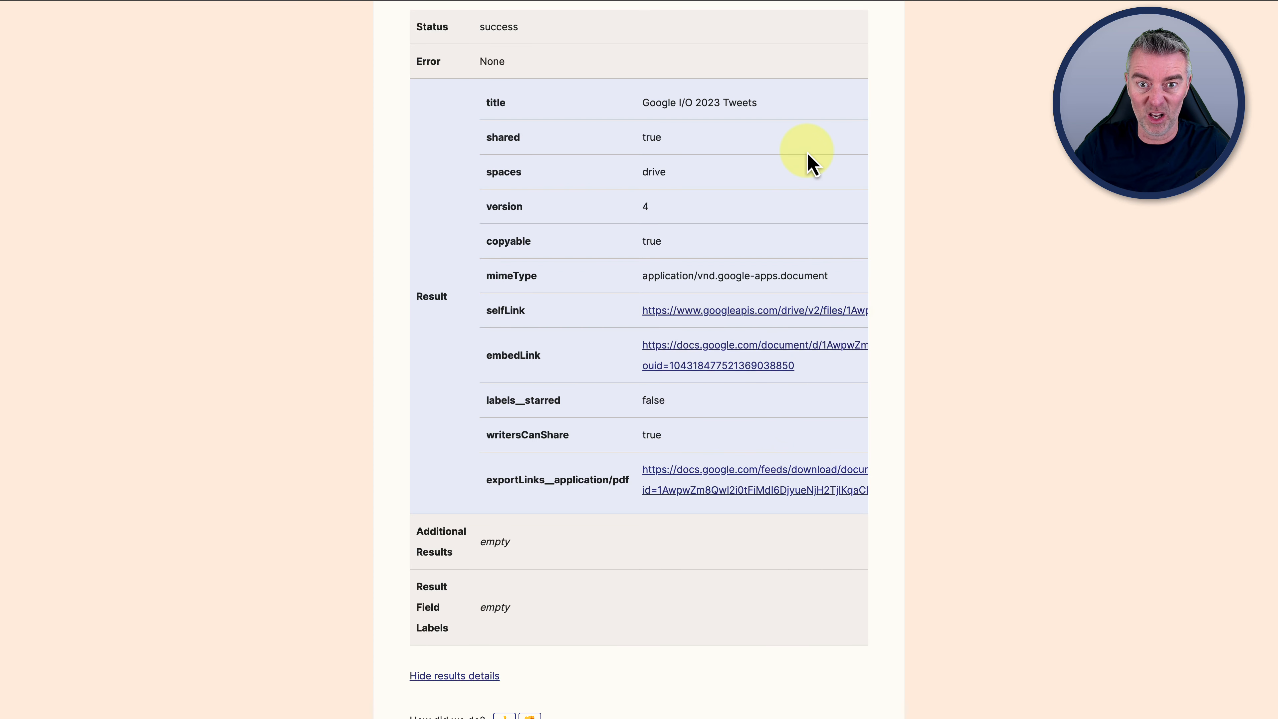
Step: Go to Google Drive in a new browser tab and open the "Google I/O 2023 Tweets" document
{"action": "key", "text": "super+t"}
{"action": "type", "text": "drive"}
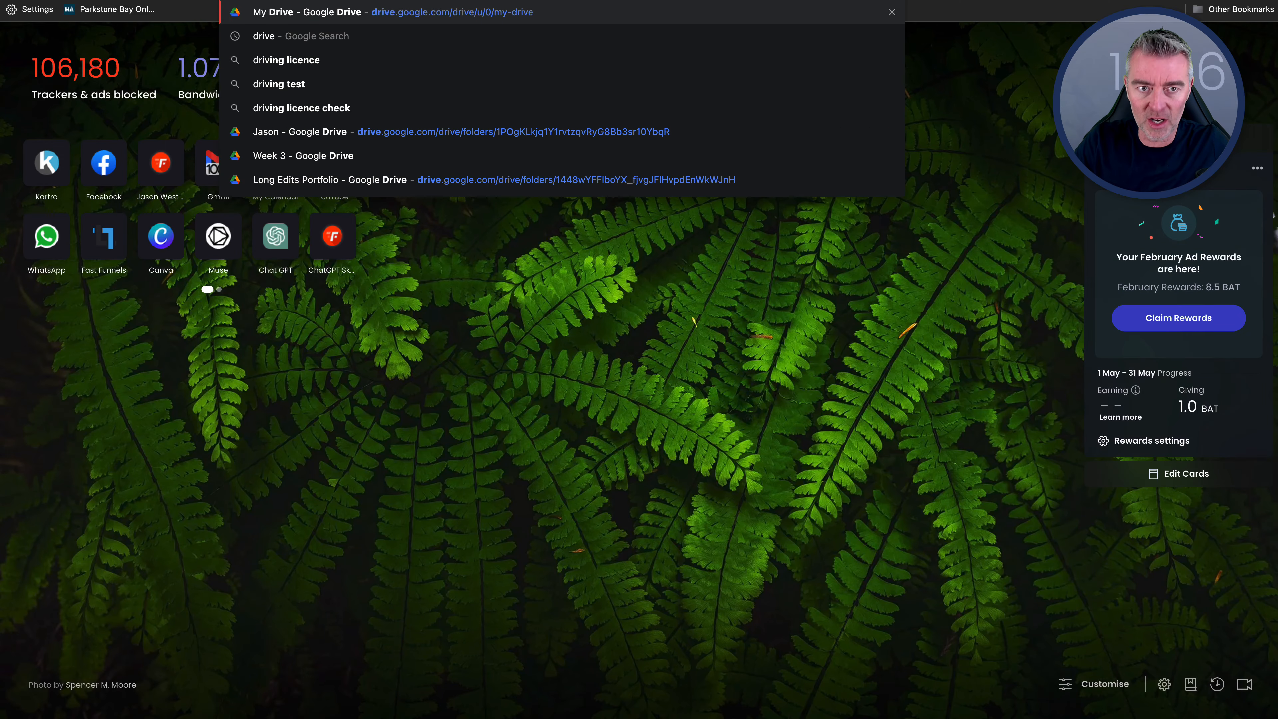
{"action": "key", "text": "Return"}
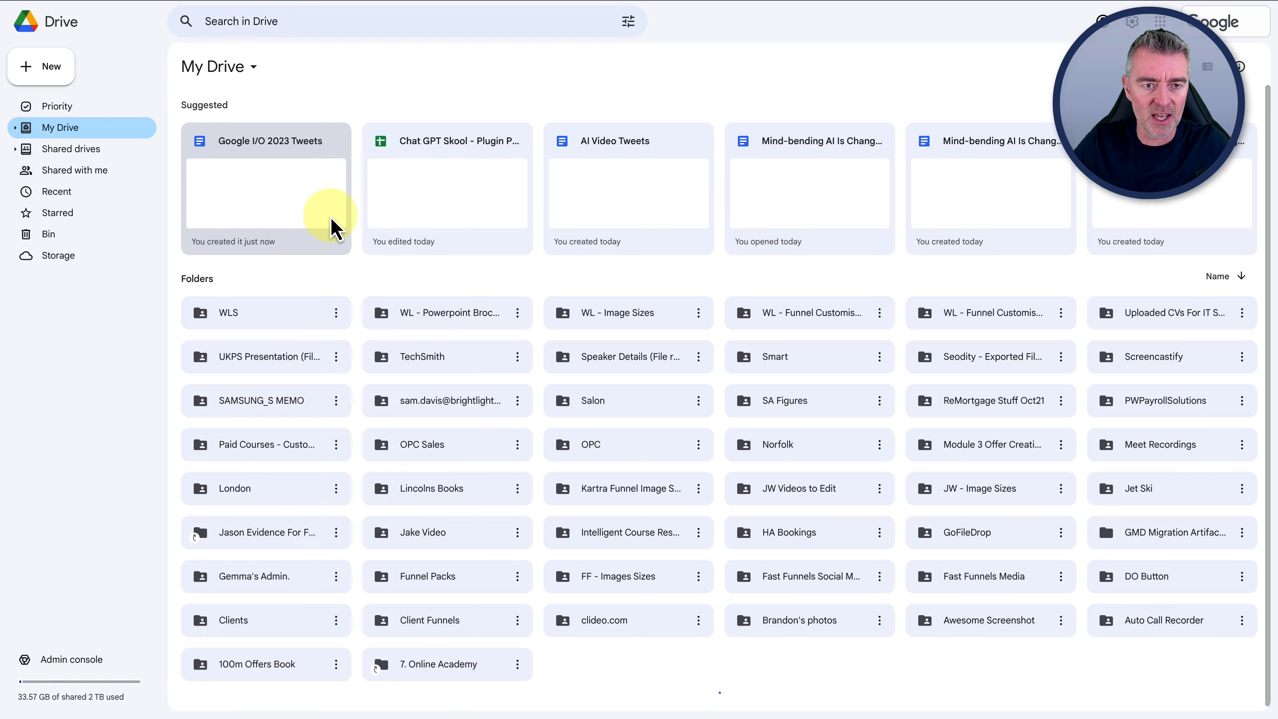
{"action": "left_click", "coordinate": [263, 188]}
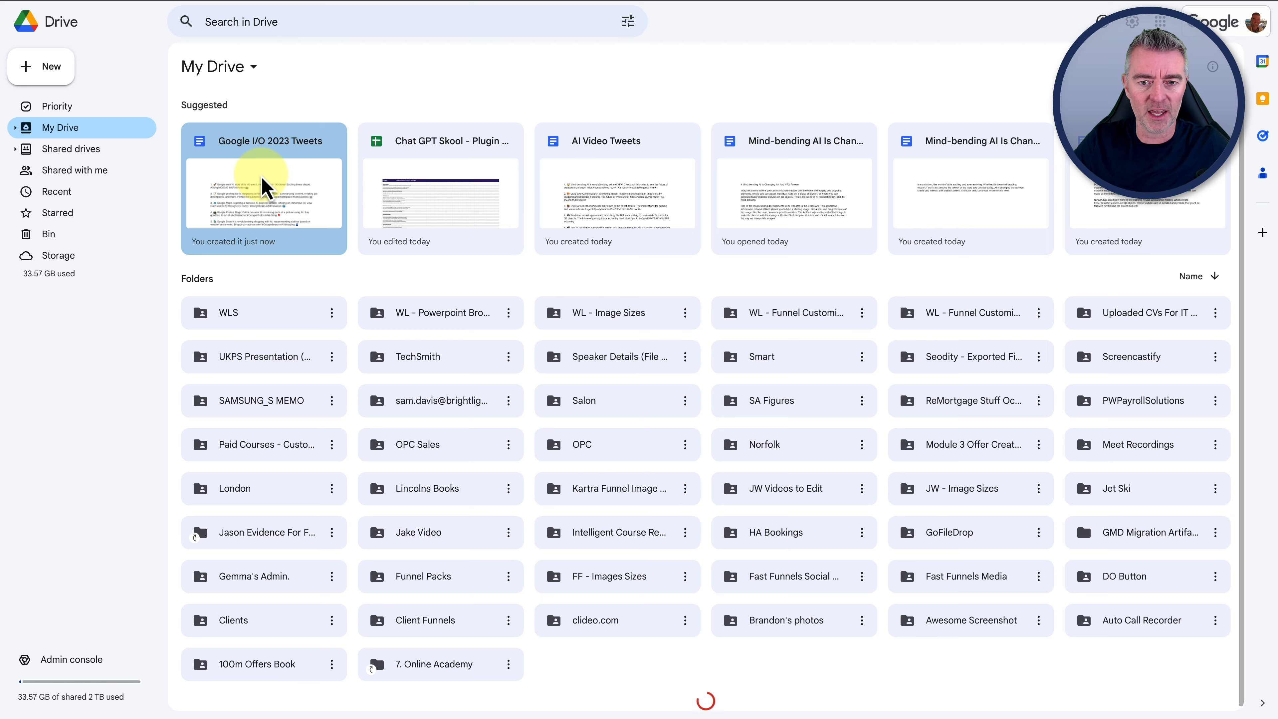
{"action": "double_click", "coordinate": [262, 188]}
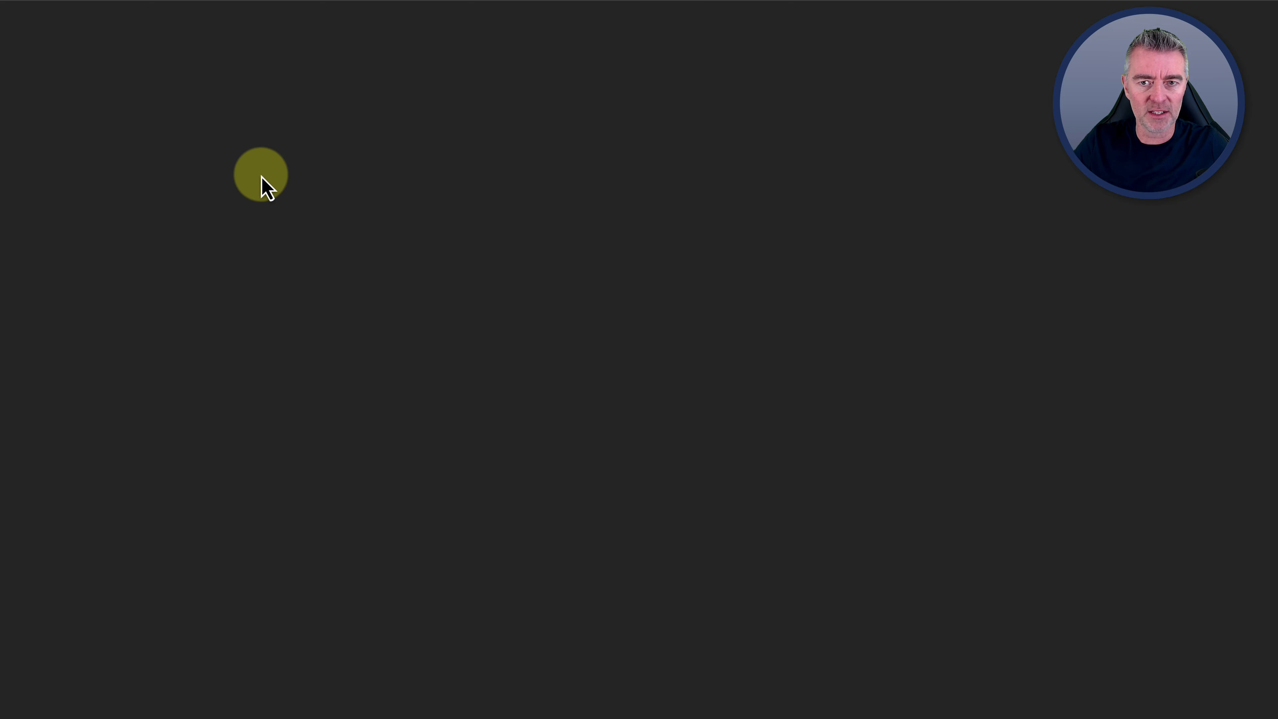